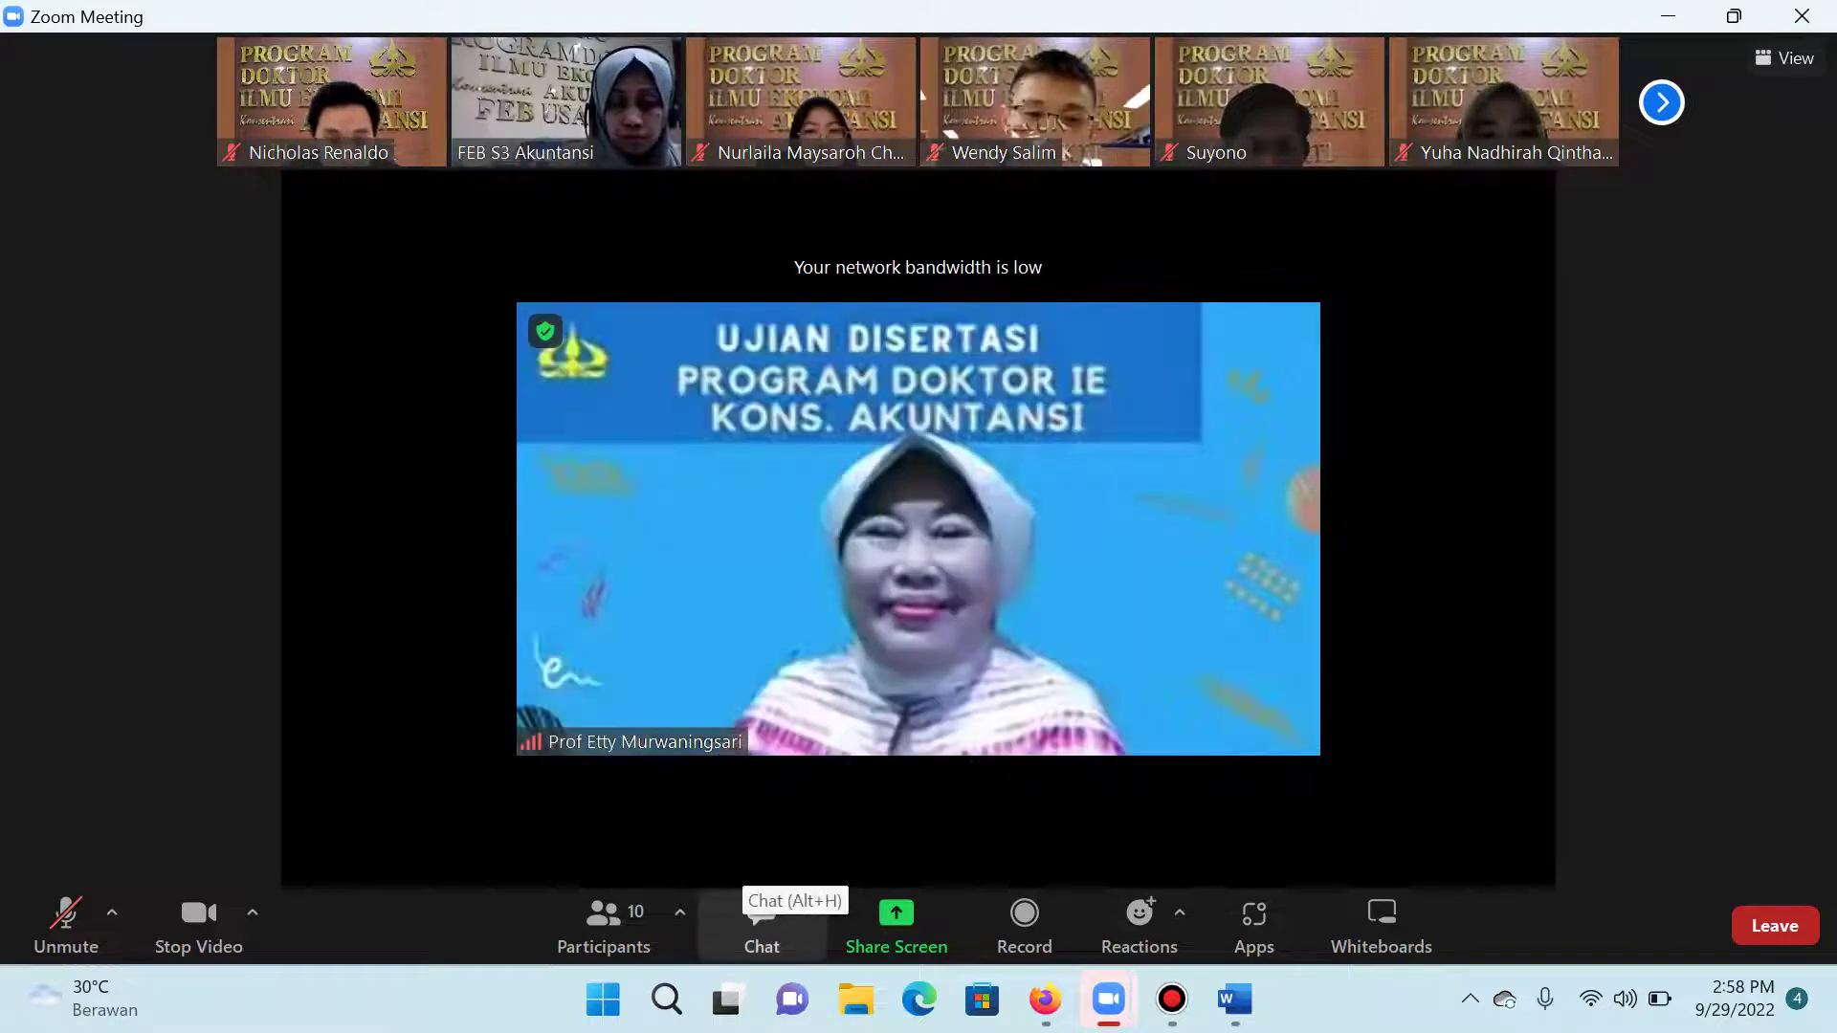
Step: Check the meeting chat and close it again
click(761, 919)
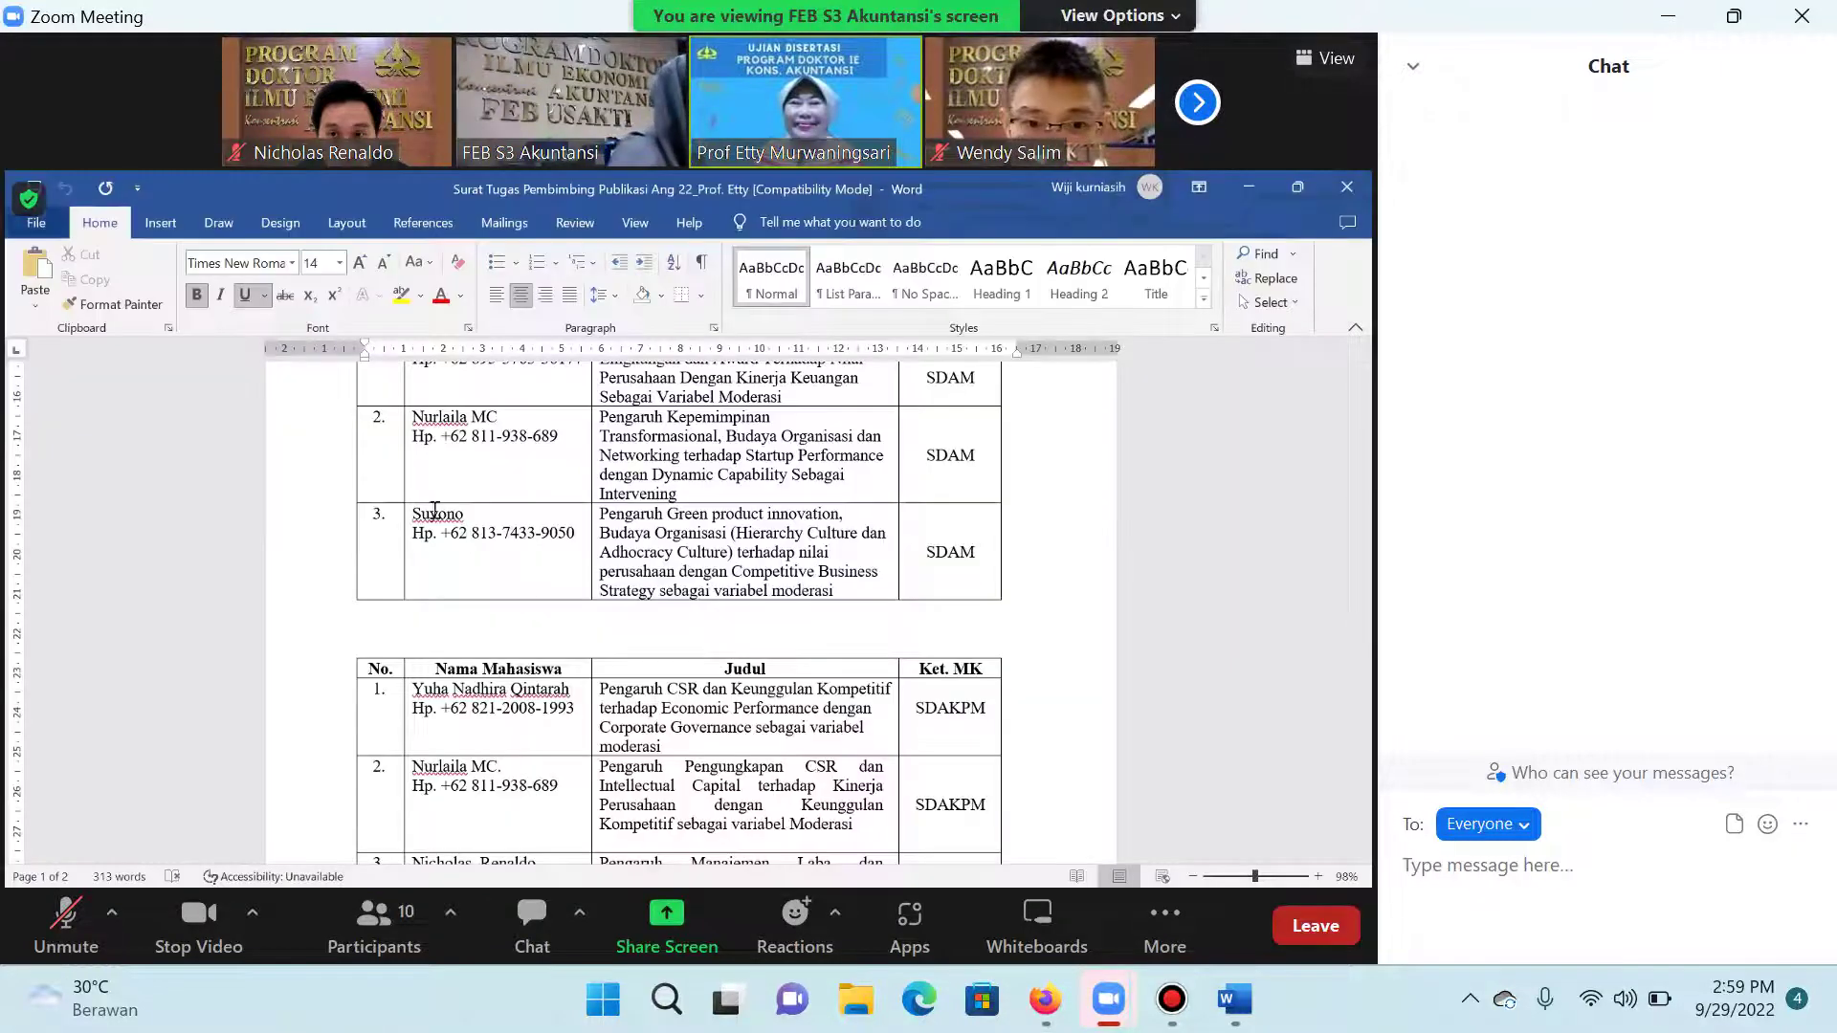
click(1413, 66)
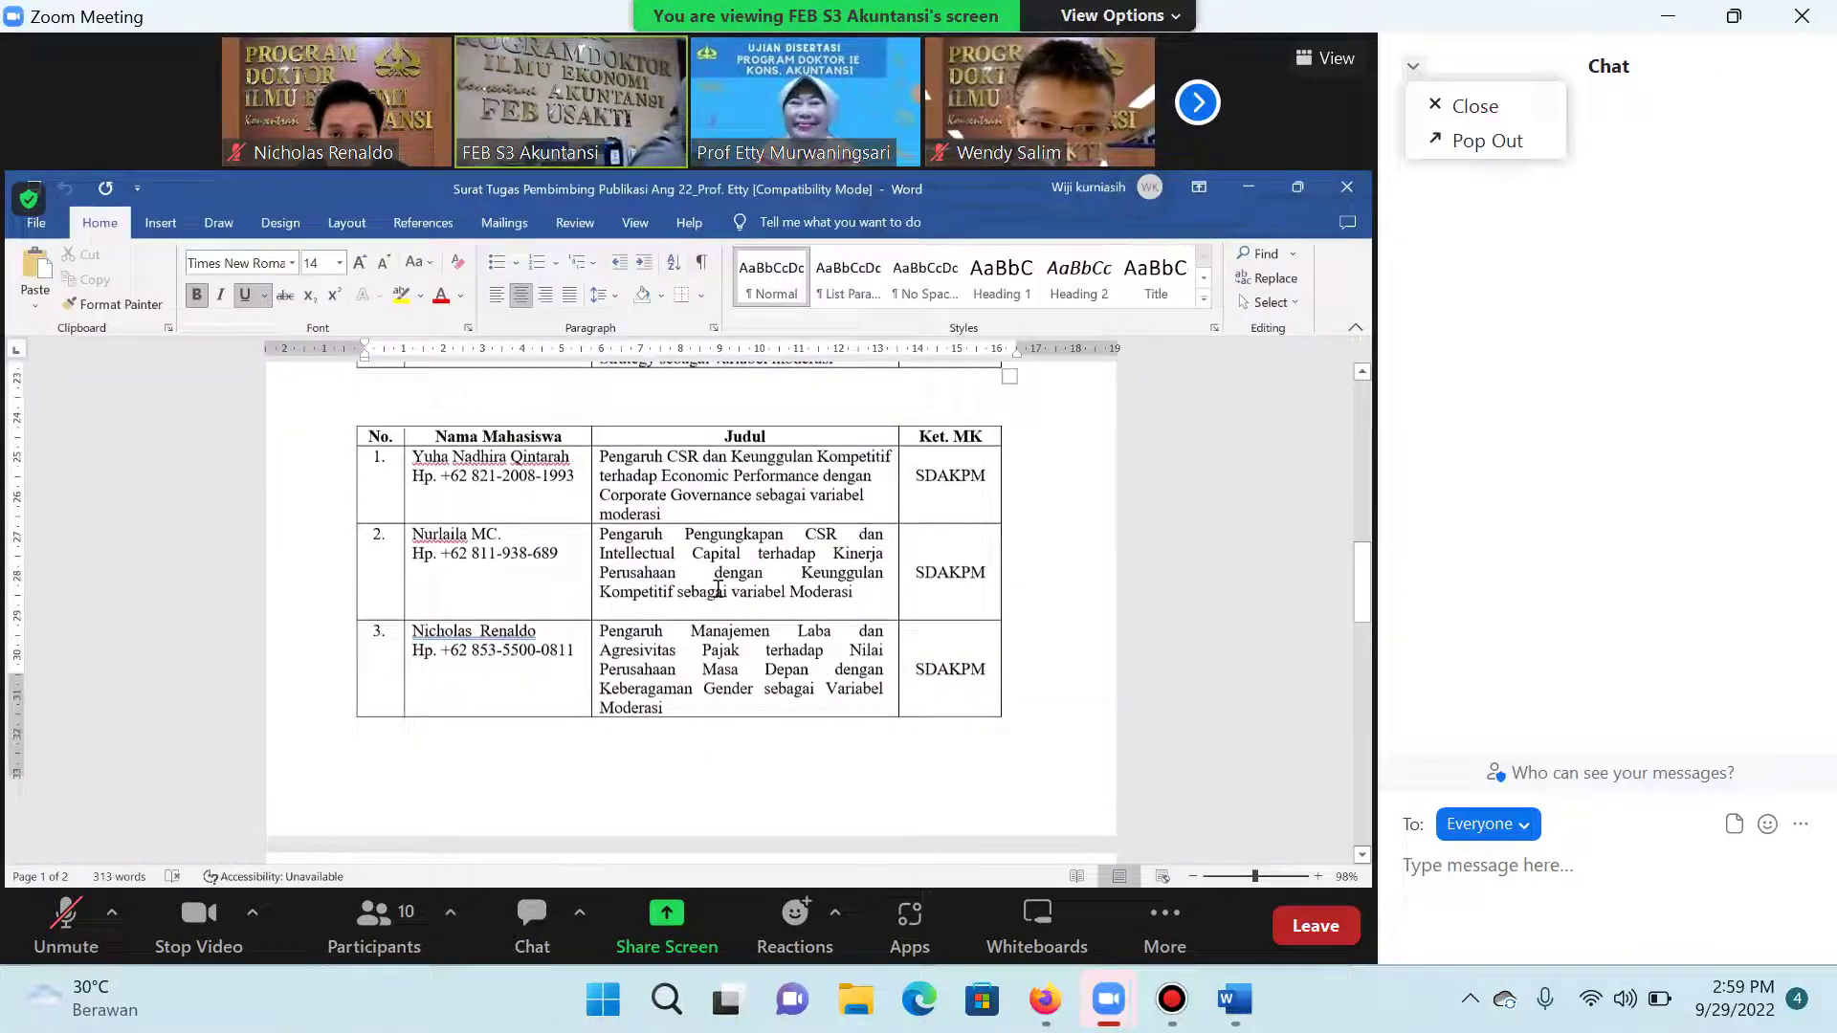
click(1476, 102)
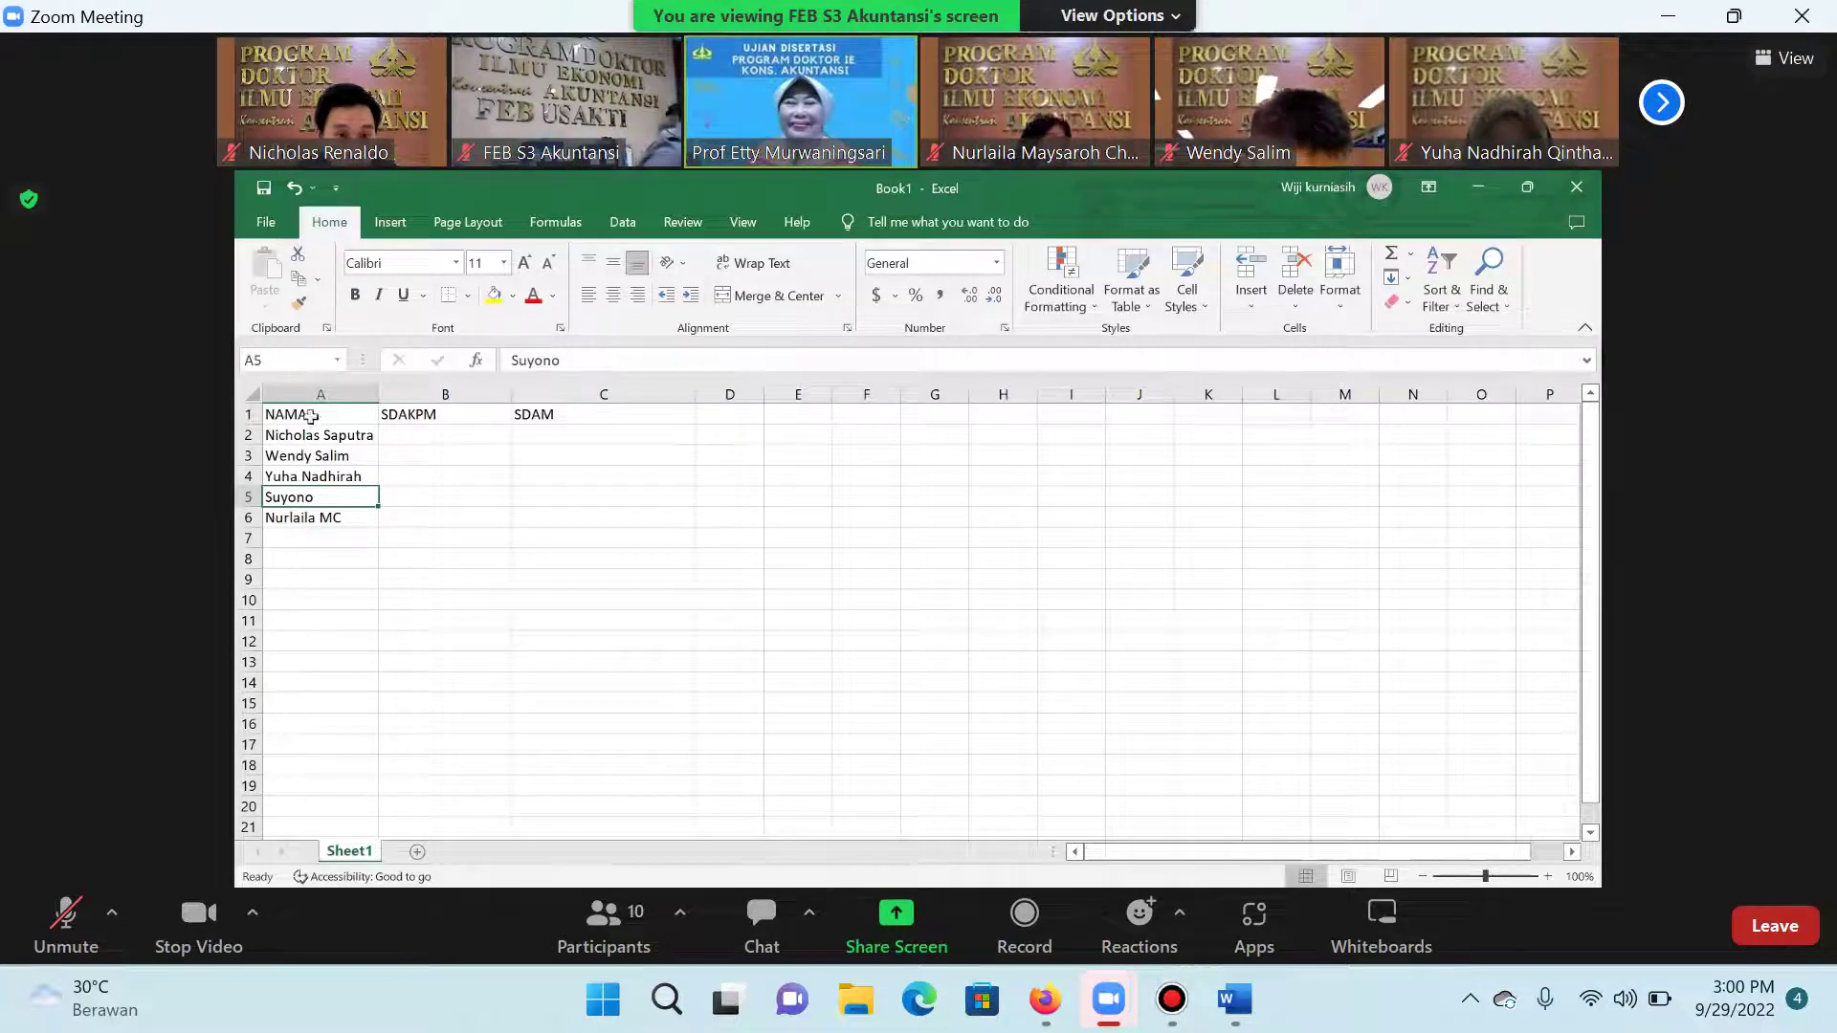
Step: Widen columns A to C of the name table in the shared worksheet
drag(379, 395, 402, 394)
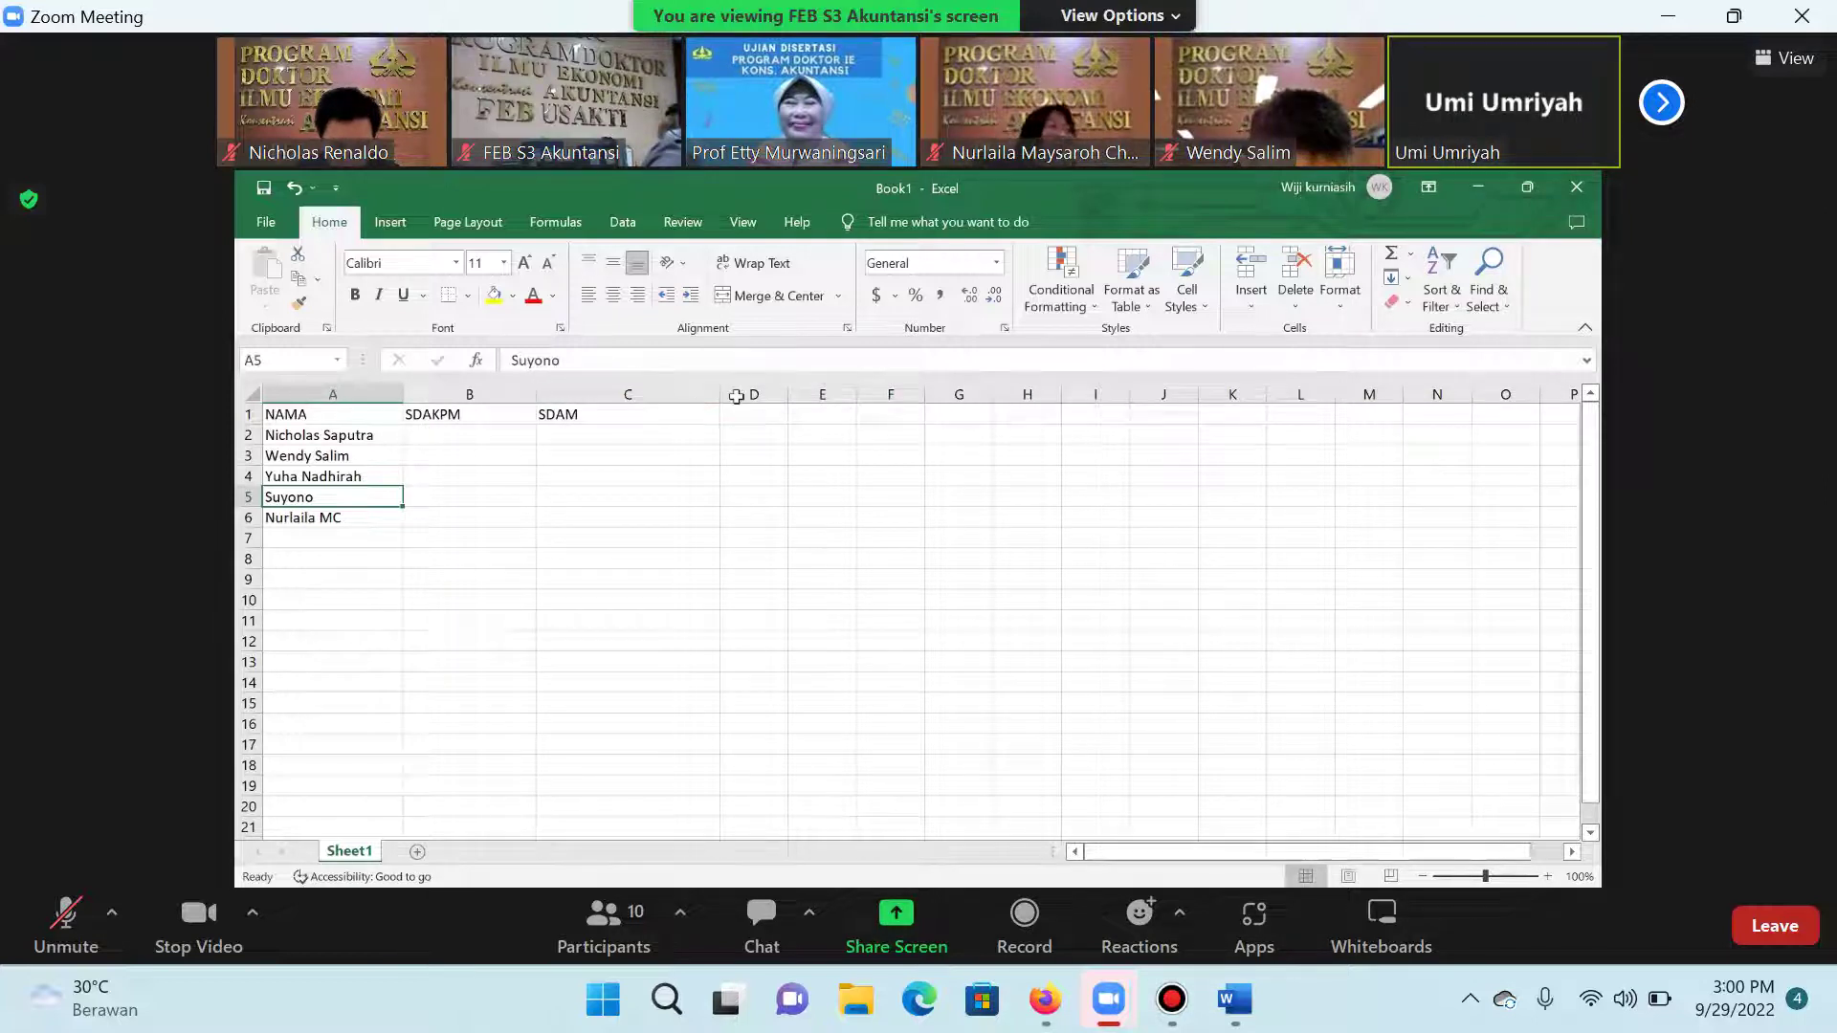
drag(720, 394, 744, 394)
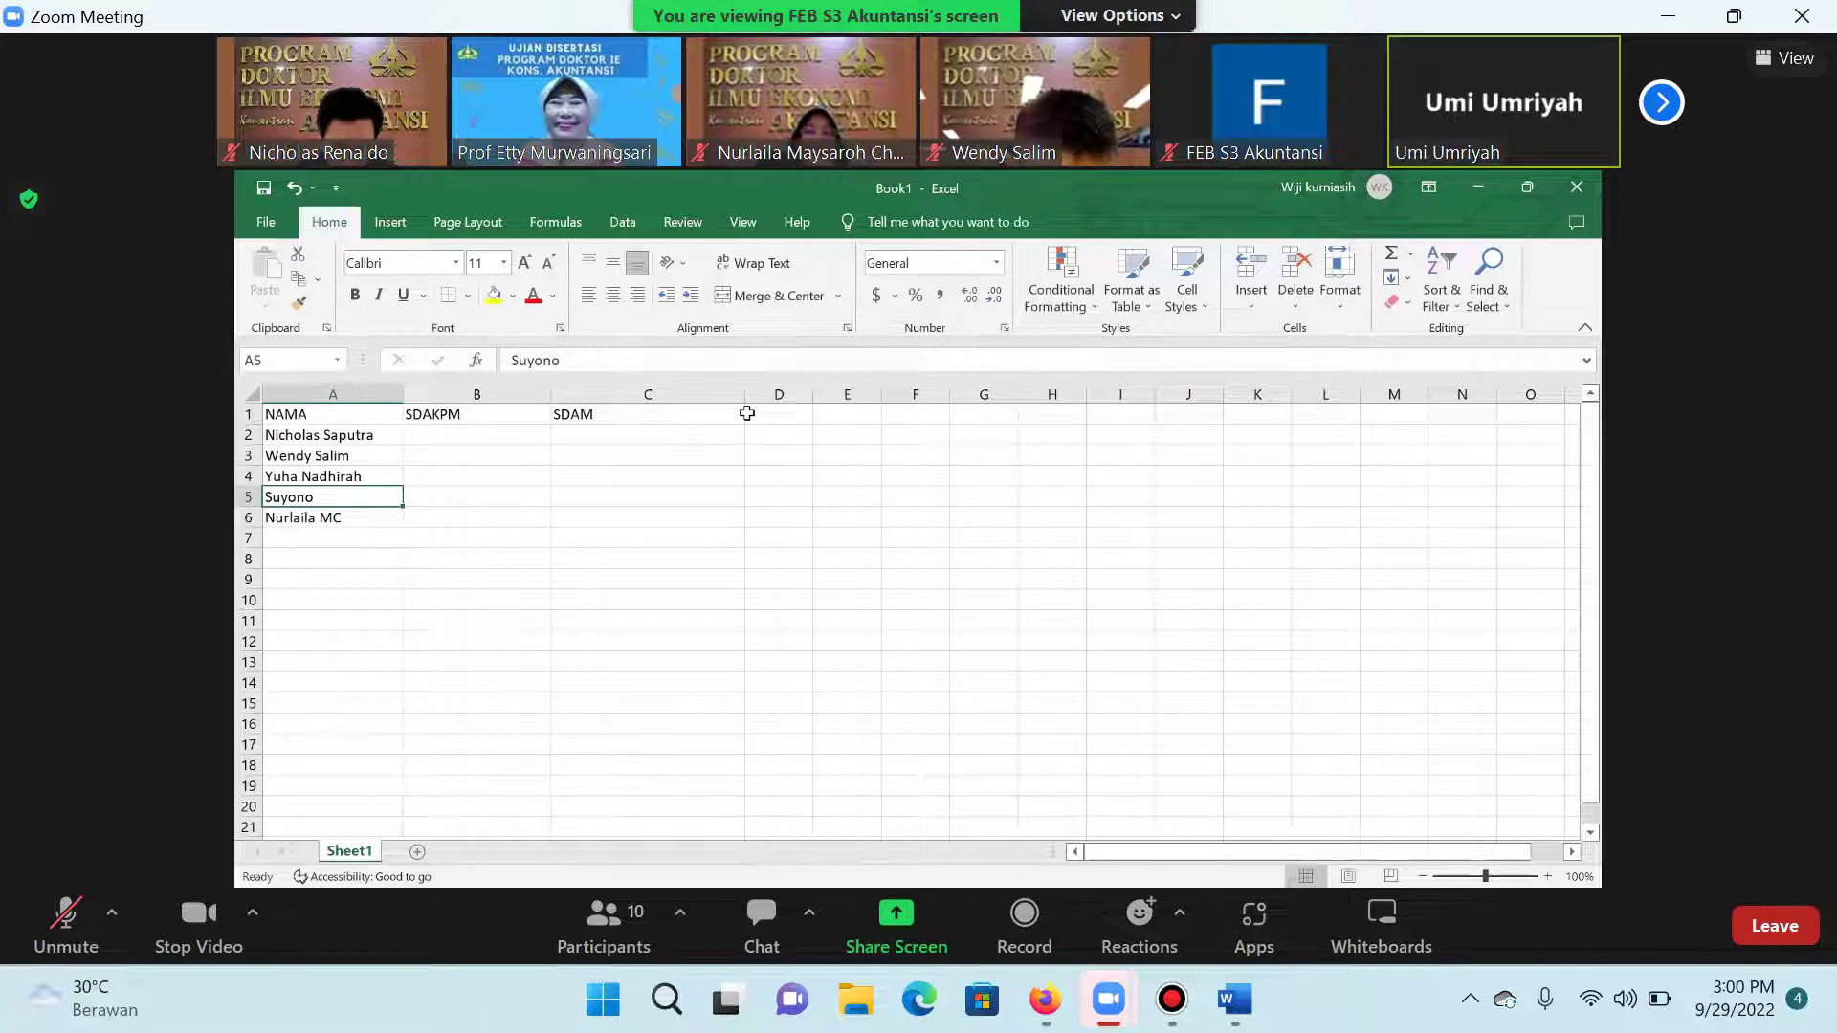
Step: Enter the professor's title and name under SDAKPM in B2 and the title "Dr." under SDAM in C2
click(516, 435)
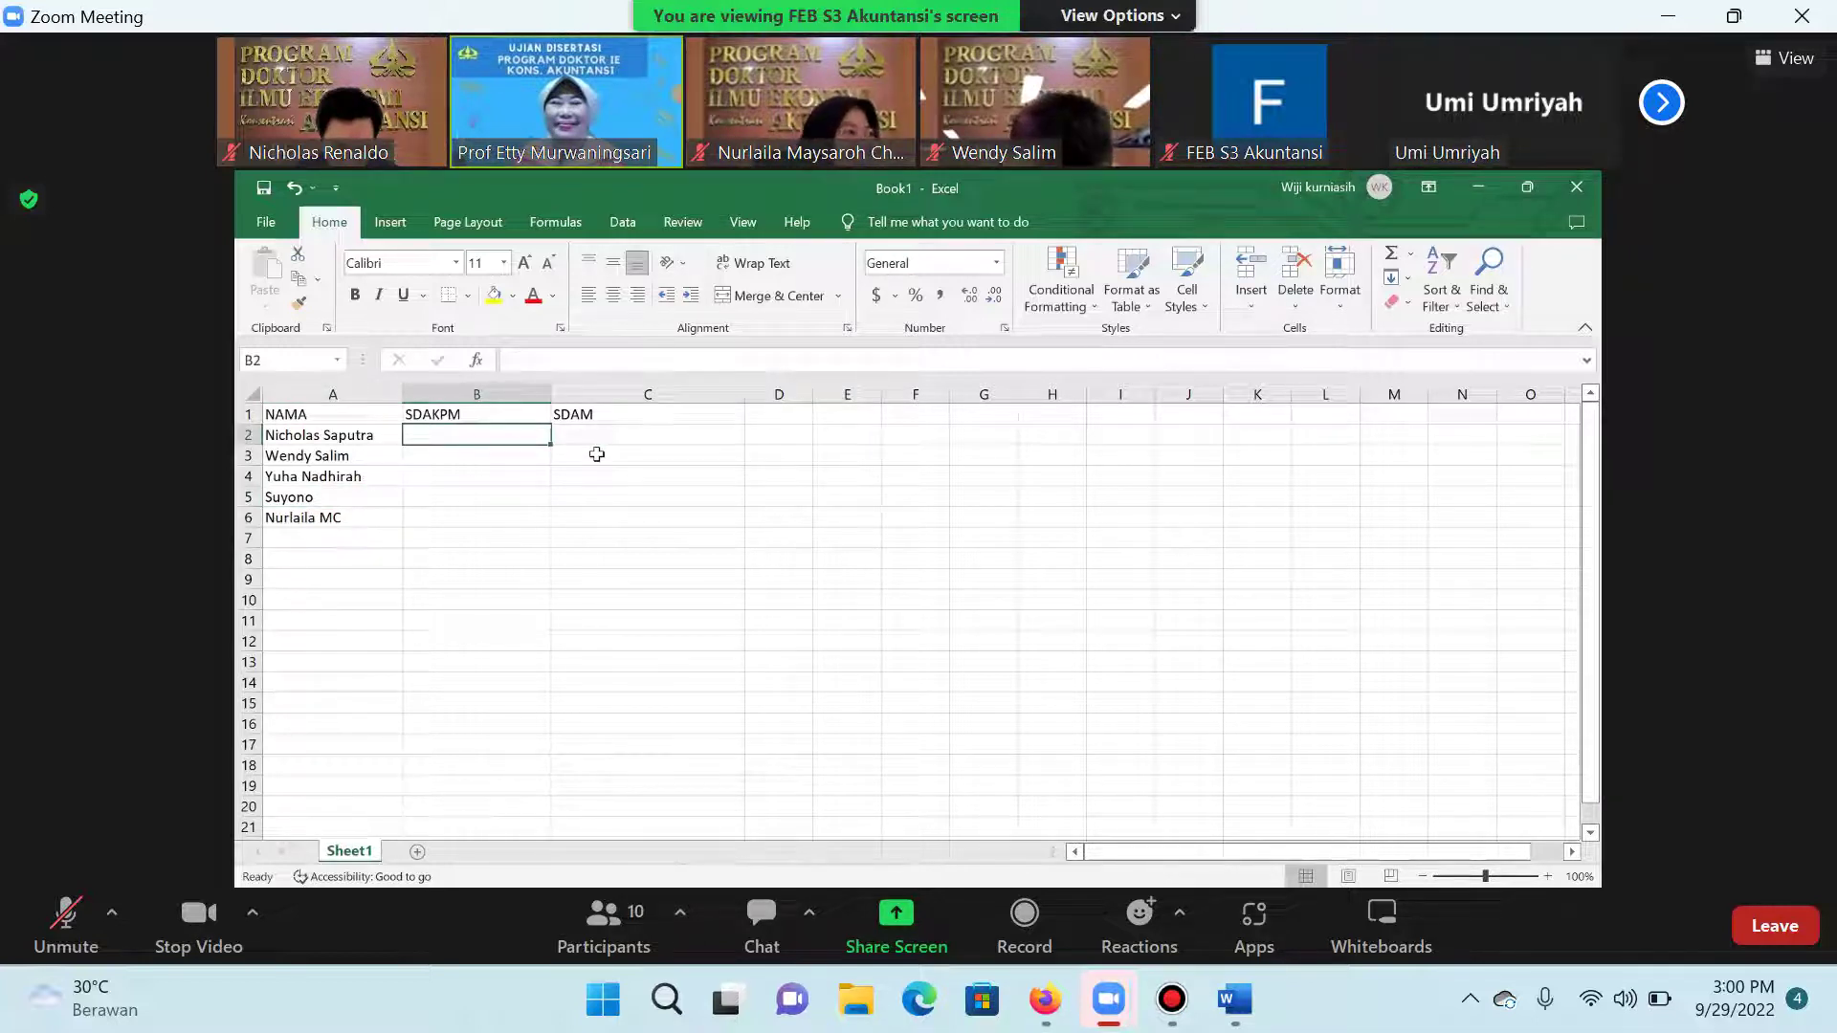
text(Prof. Etty)
key(Tab)
text(D)
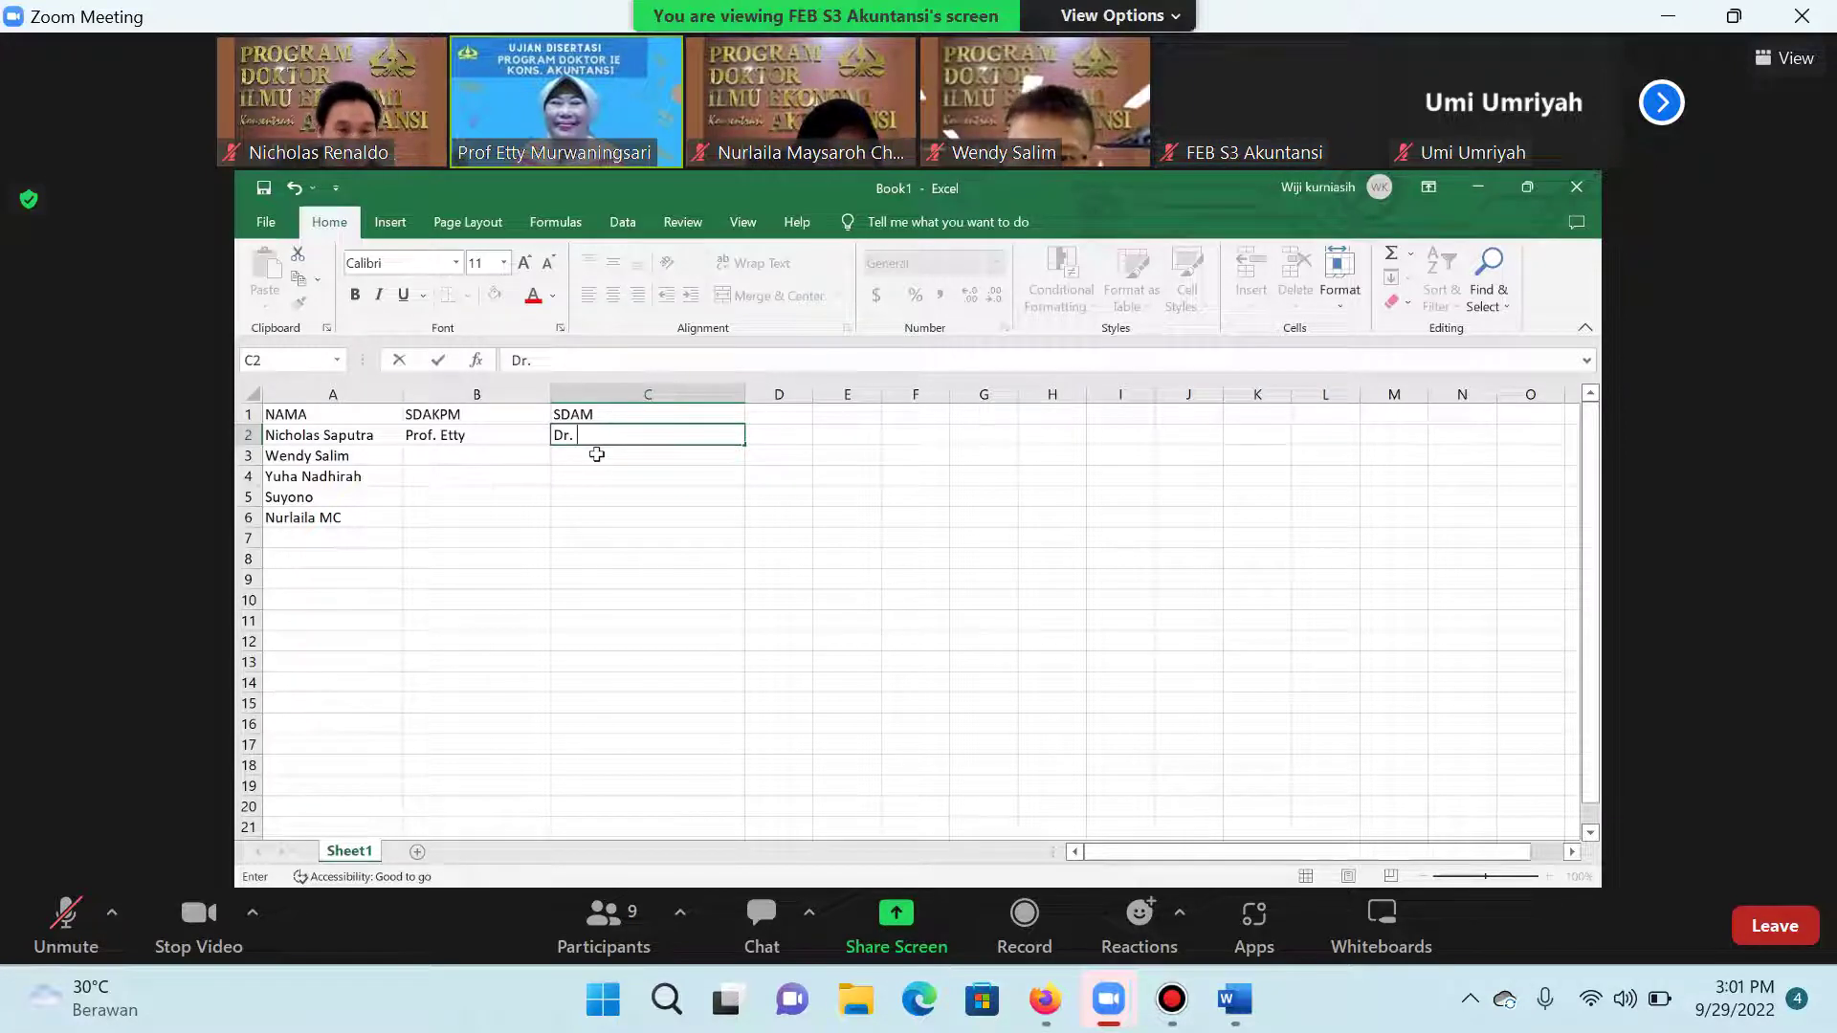
Step: Correct the first student's surname in cell A2, unmuting the microphone for the discussion and muting it again
click(326, 435)
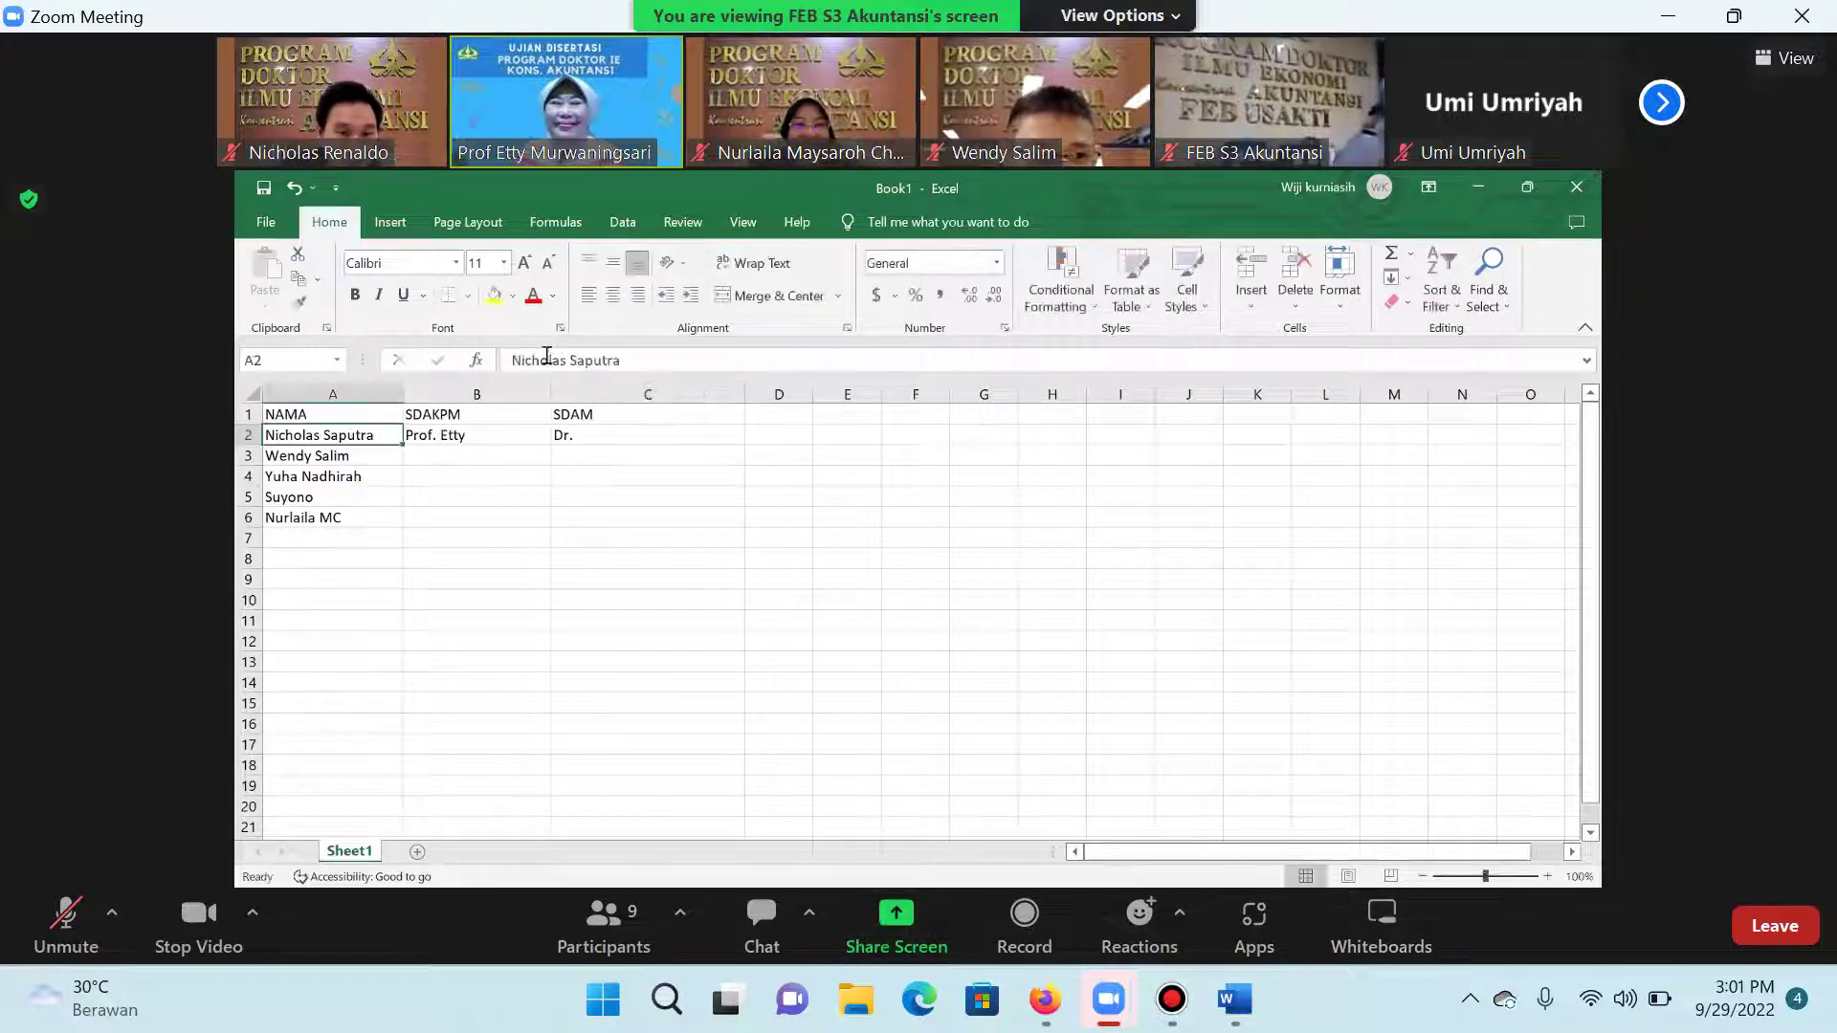
click(66, 921)
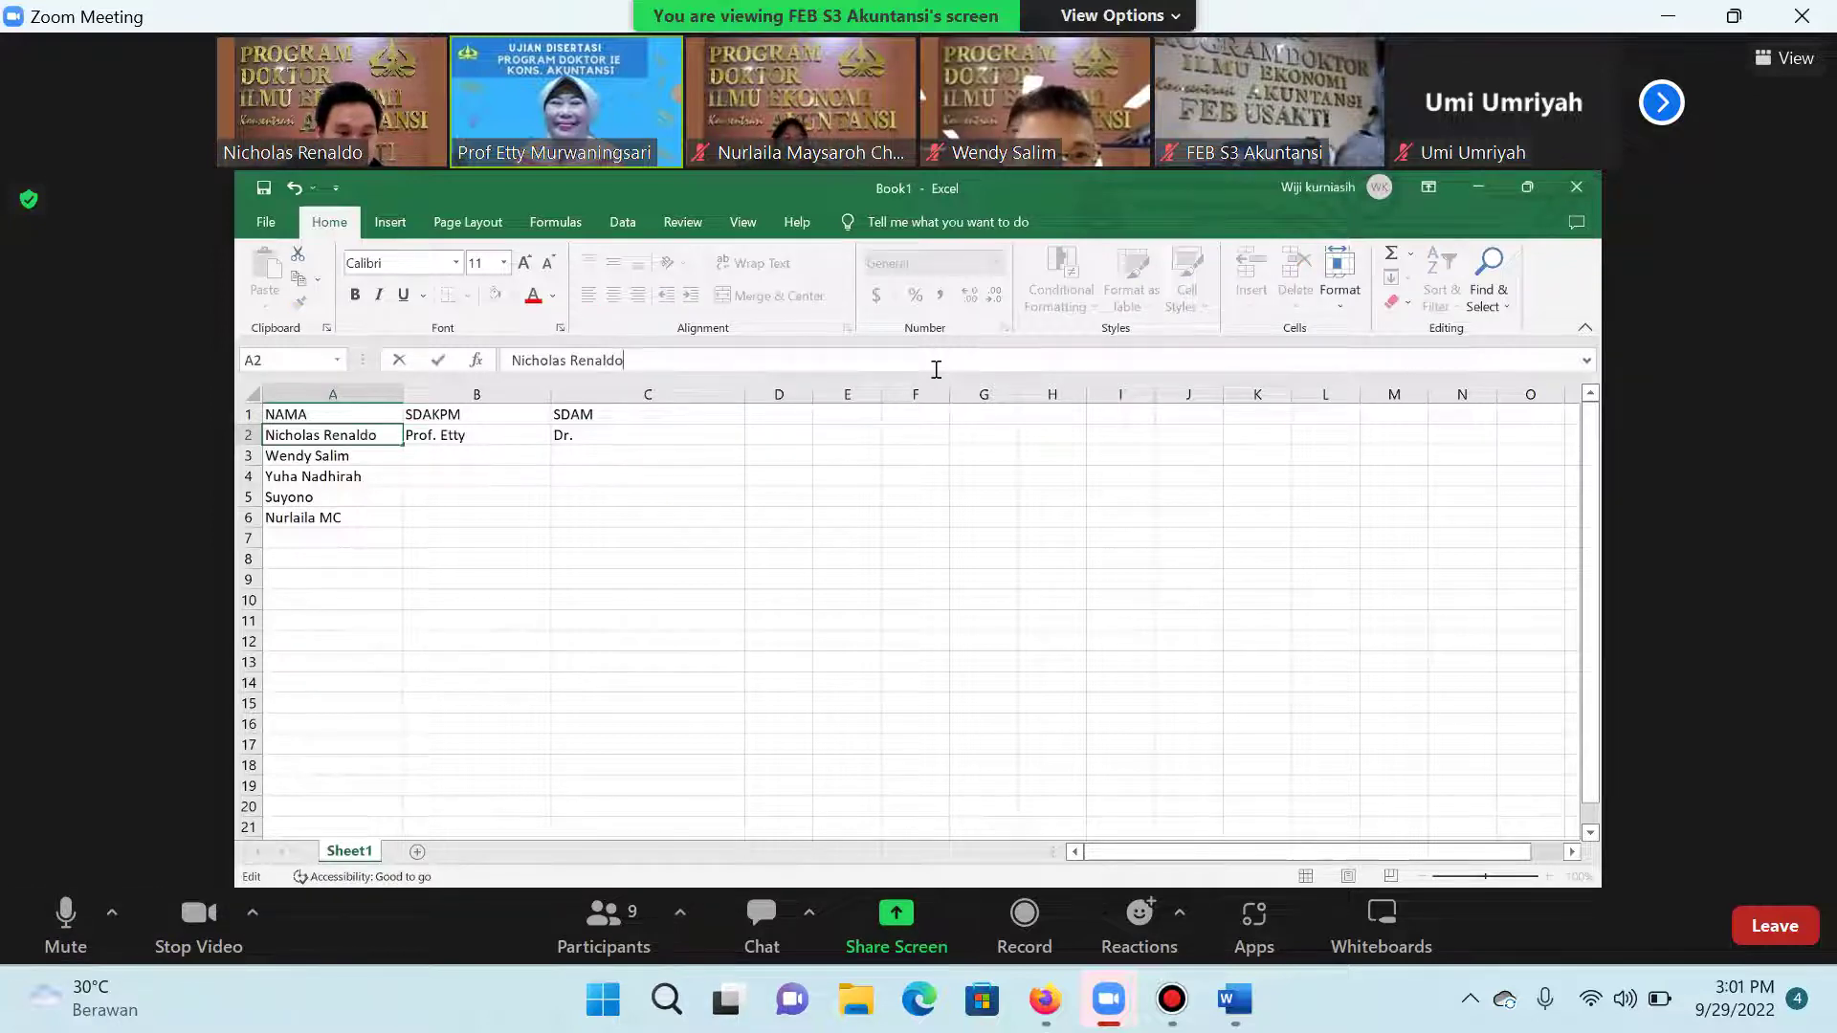
click(66, 920)
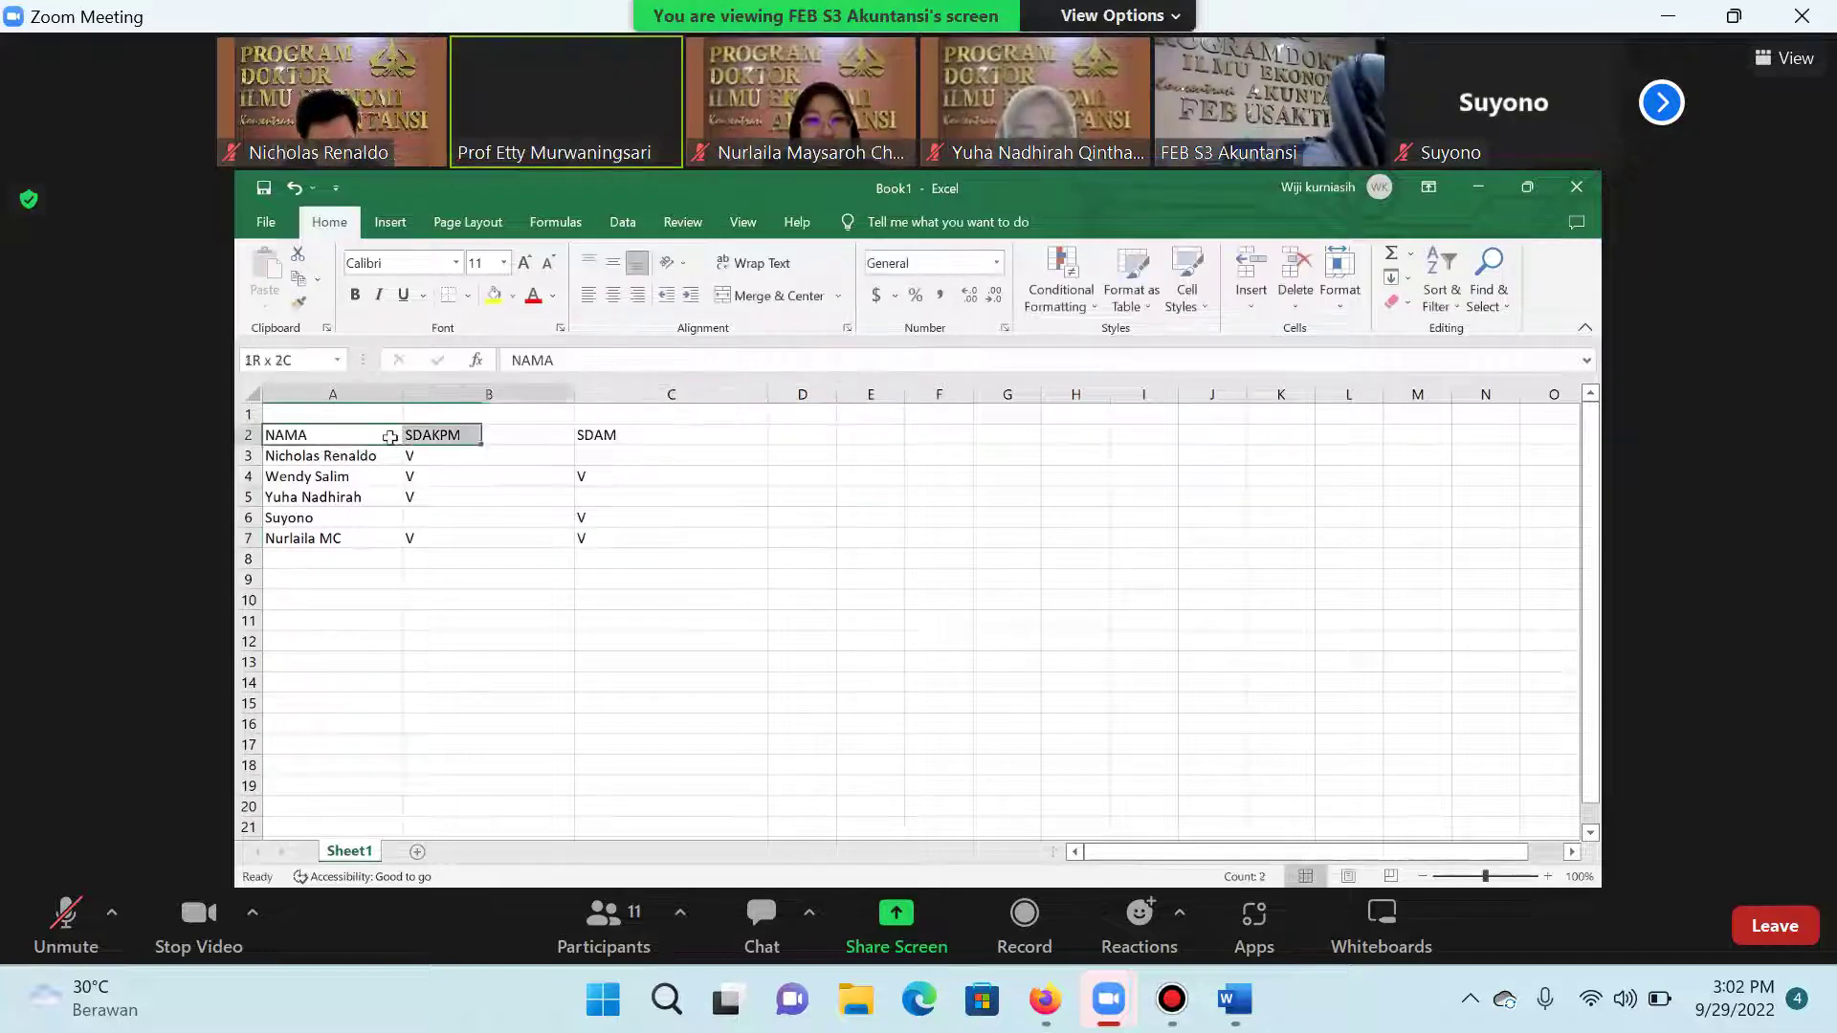
Step: Clear the selection on the header cells and unmute the microphone
click(862, 477)
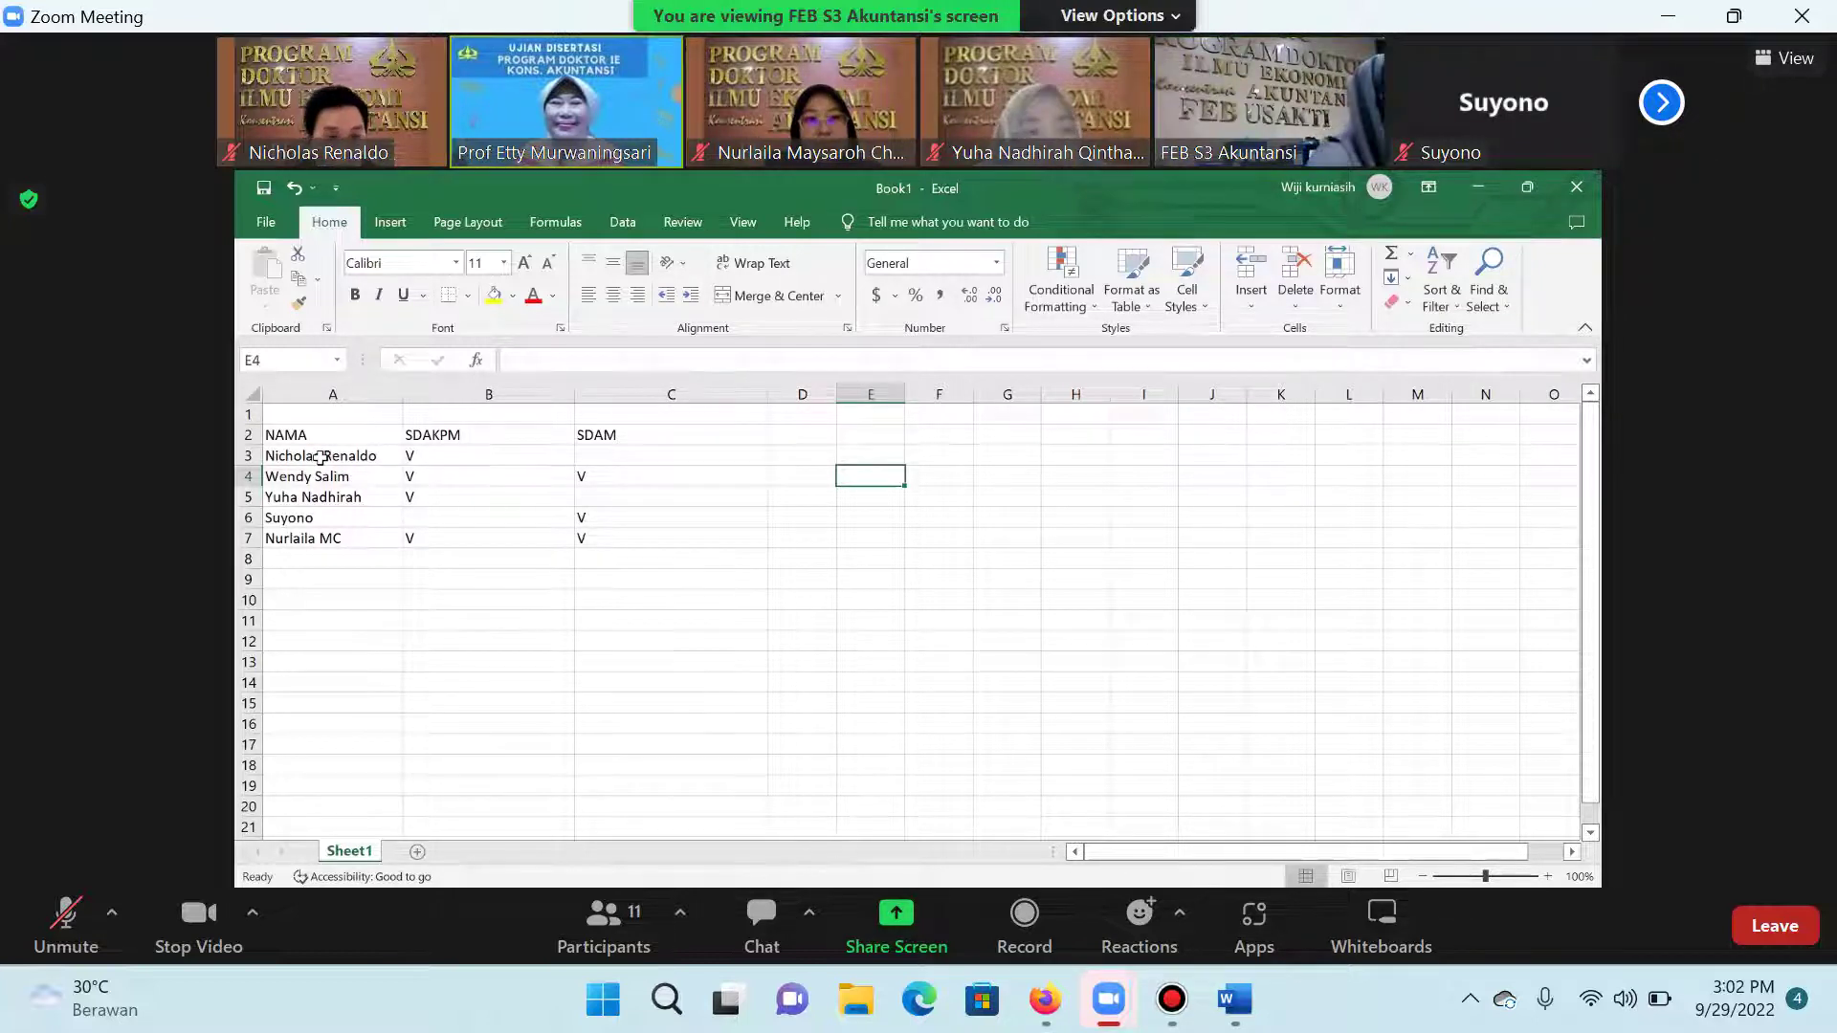
key(alt+a)
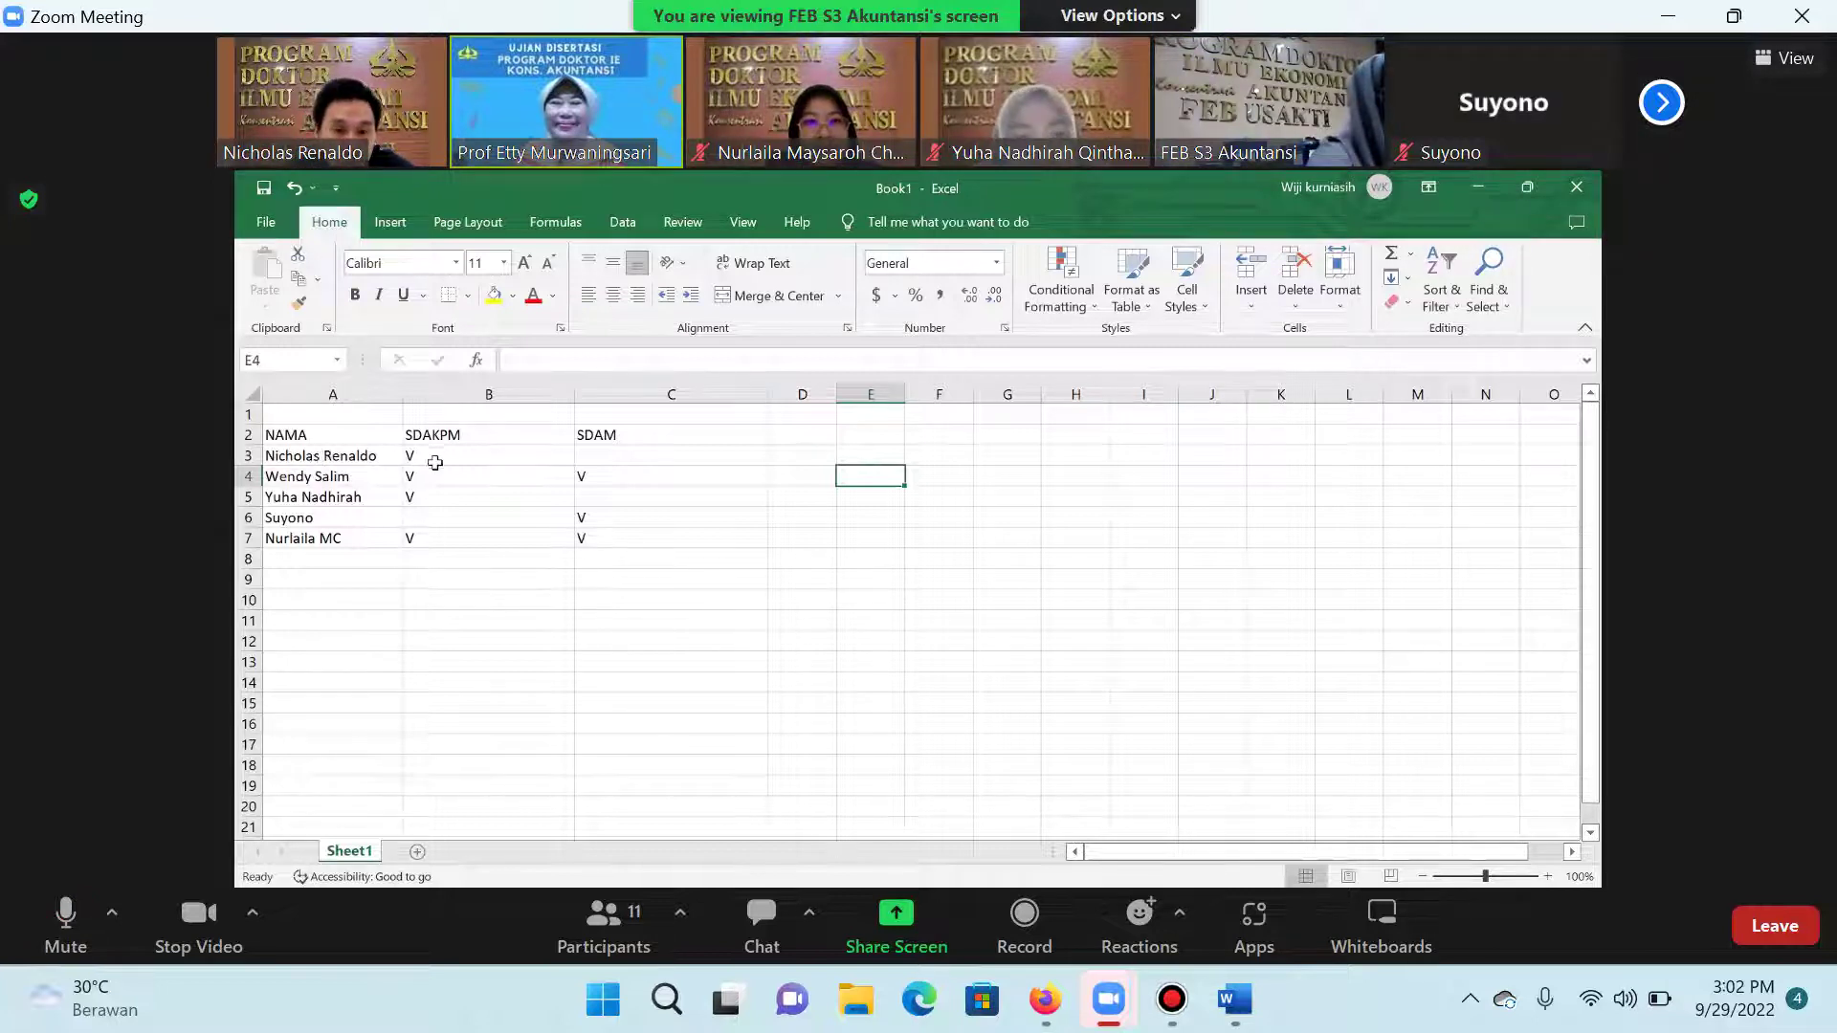
click(647, 392)
key(ctrl+shift+plus)
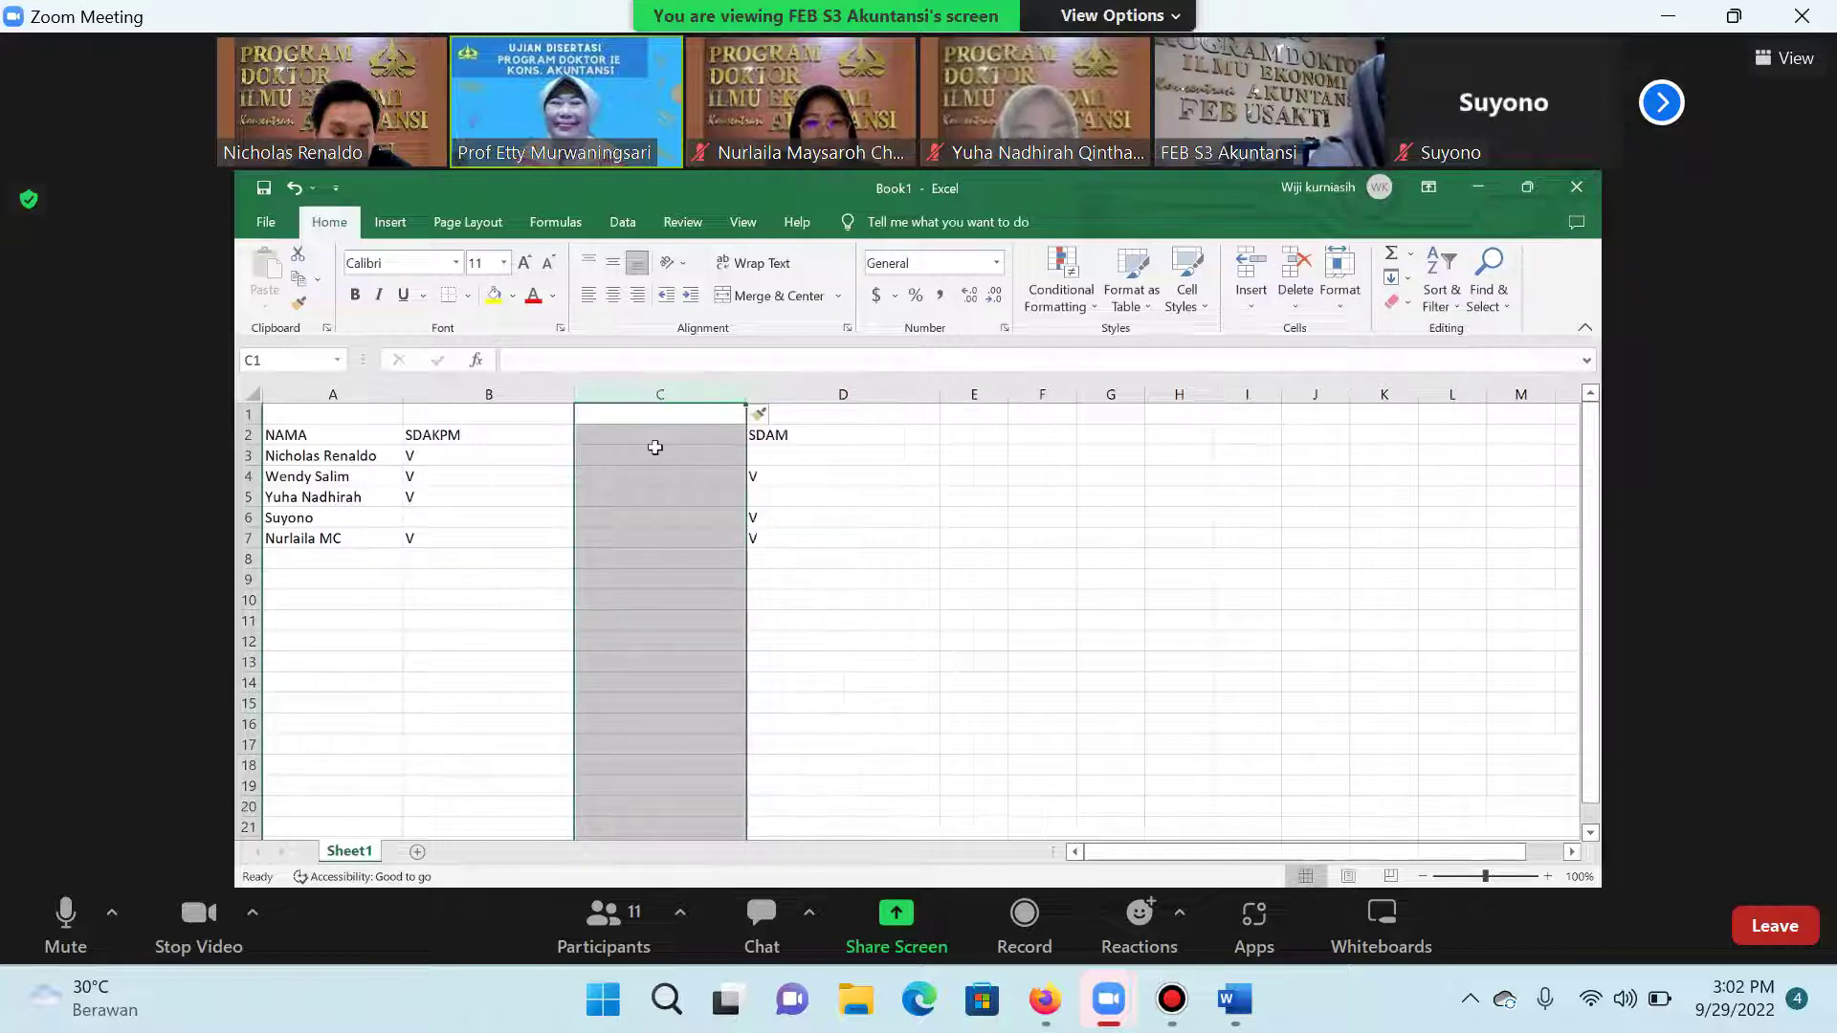
key(ctrl+z)
Step: Extend the first student's SDAKPM mark in B3 to "V = Q4 setelah kolokium", muting the microphone briefly meanwhile
double_click(479, 456)
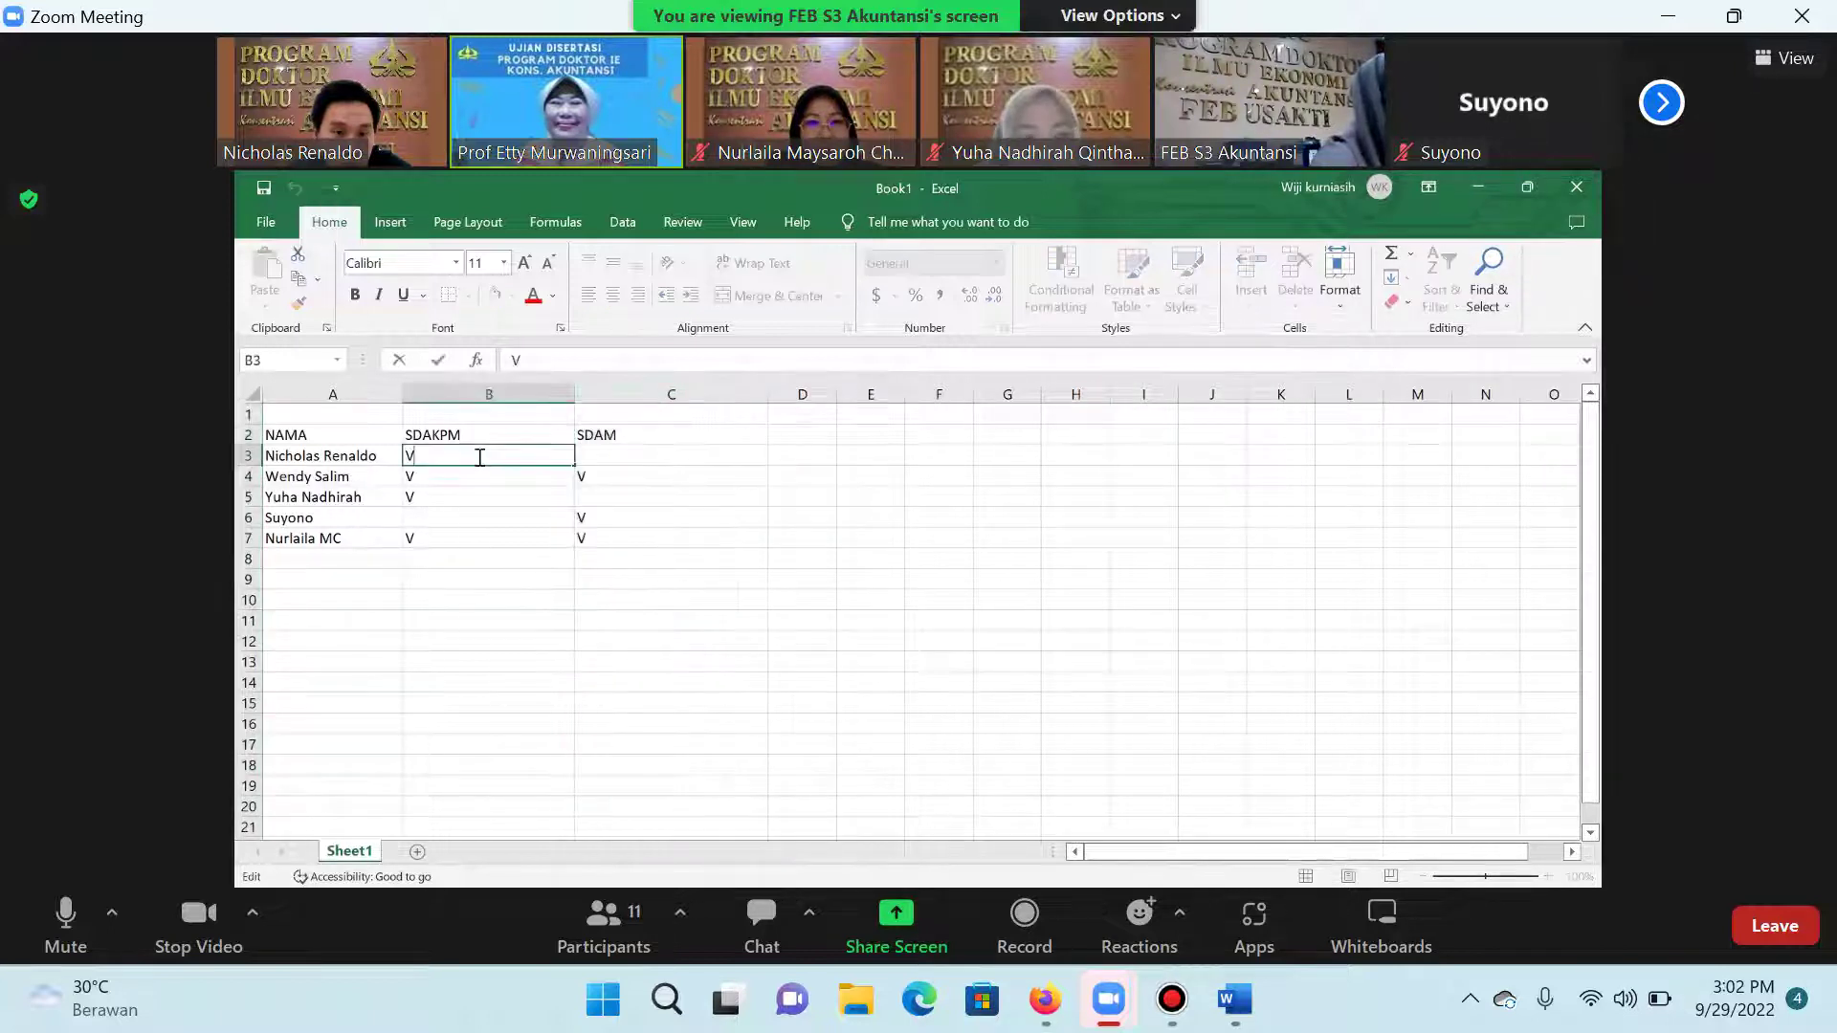
text(= Q4)
key(alt+a)
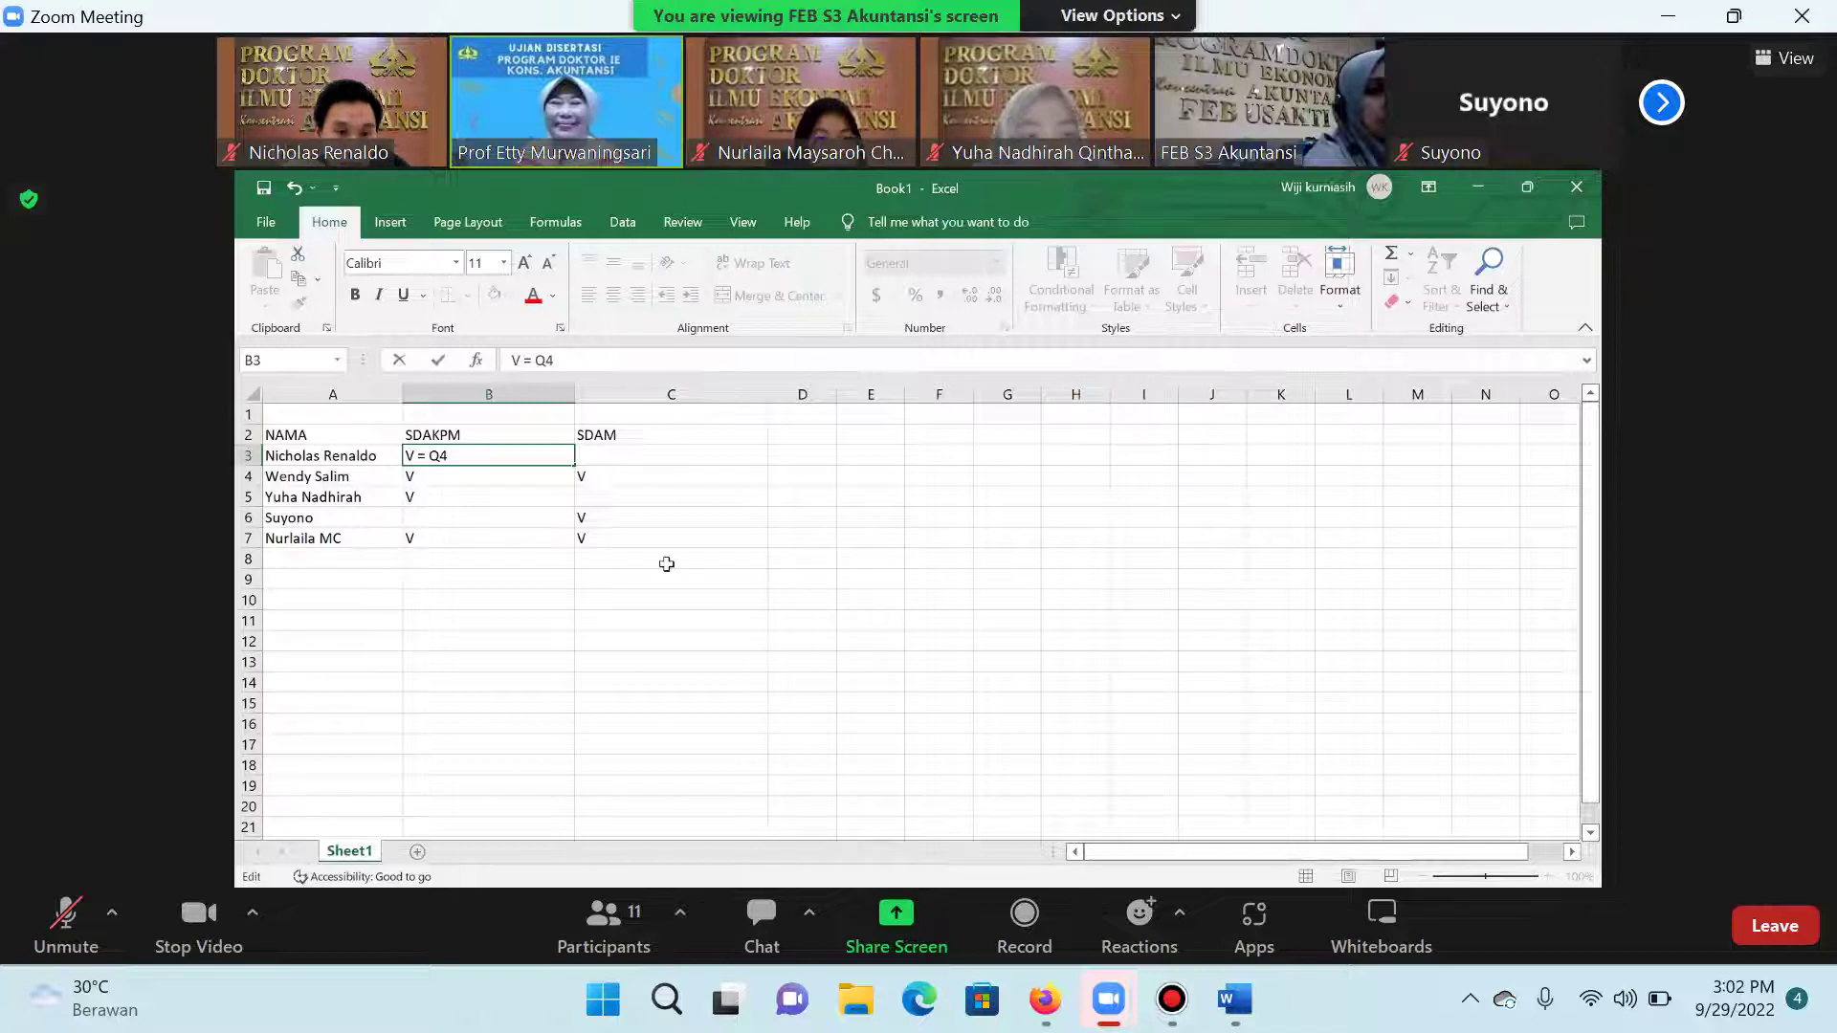
text(setelah kolokium)
key(alt+a)
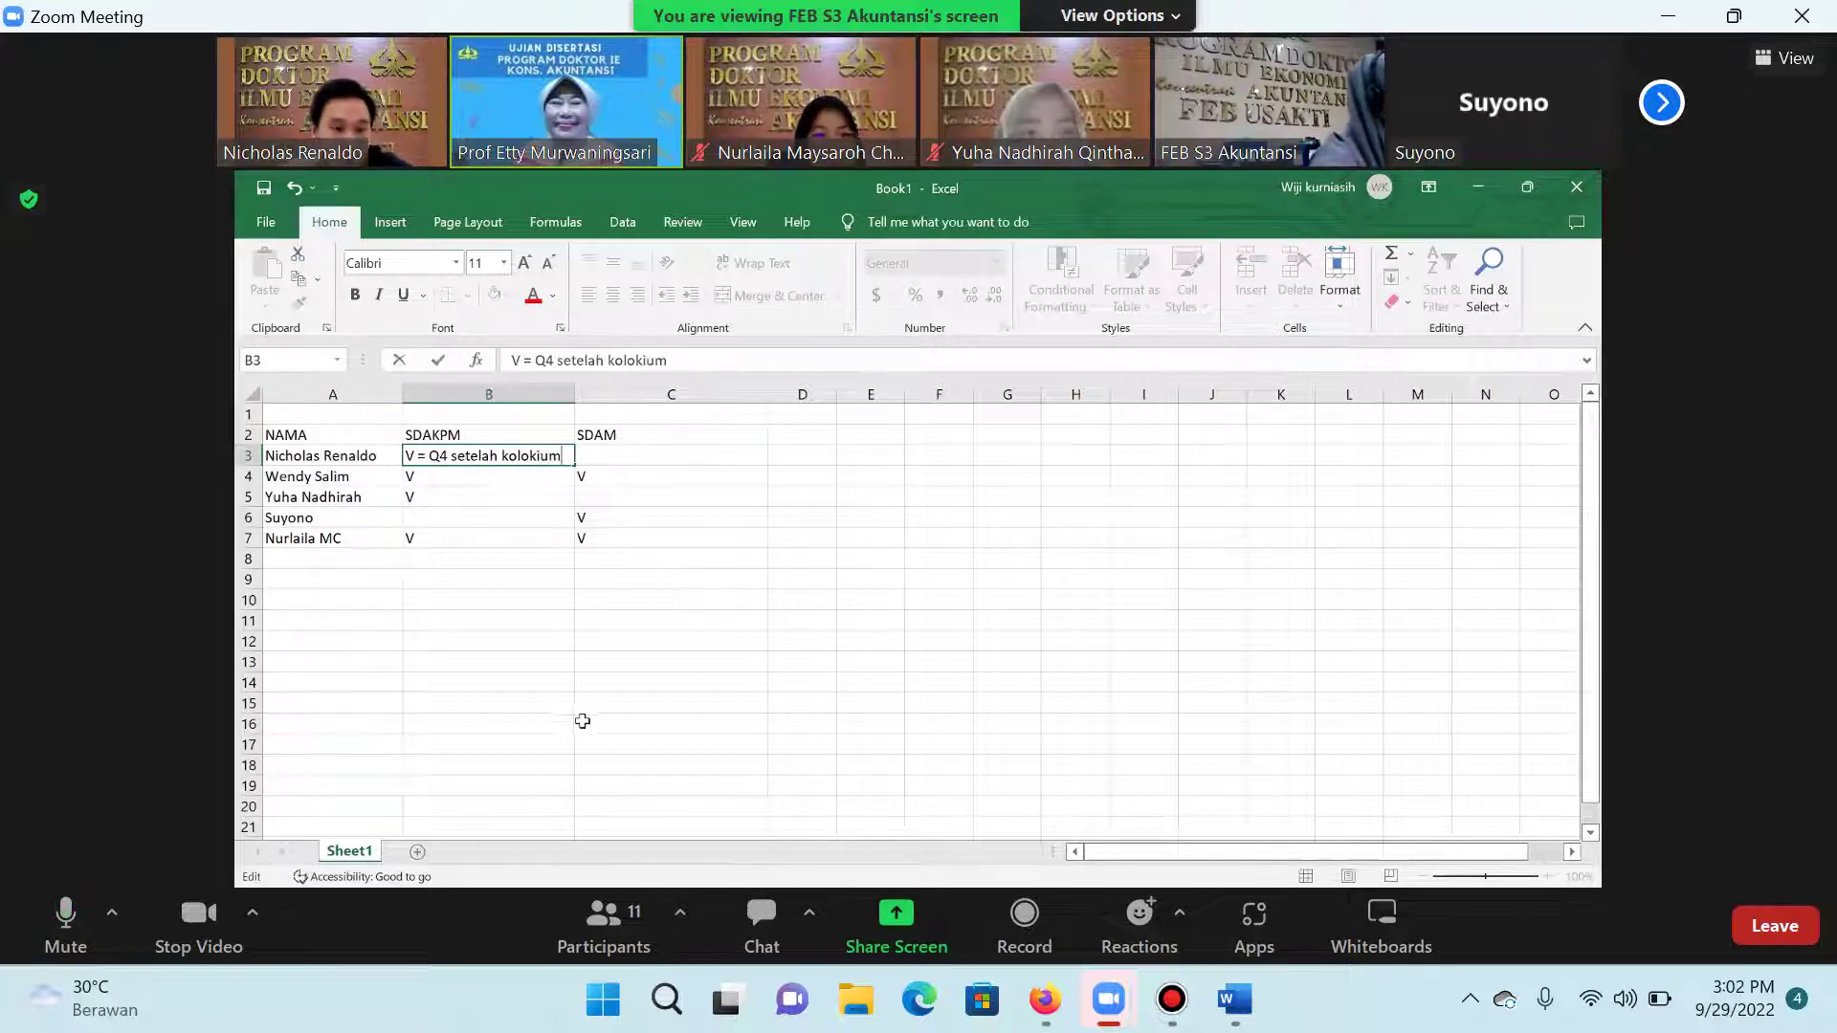
click(582, 724)
Step: Enlarge the worksheet to 190% zoom with the table in view and mute the microphone
scroll(622, 661, up, 1)
key(alt+a)
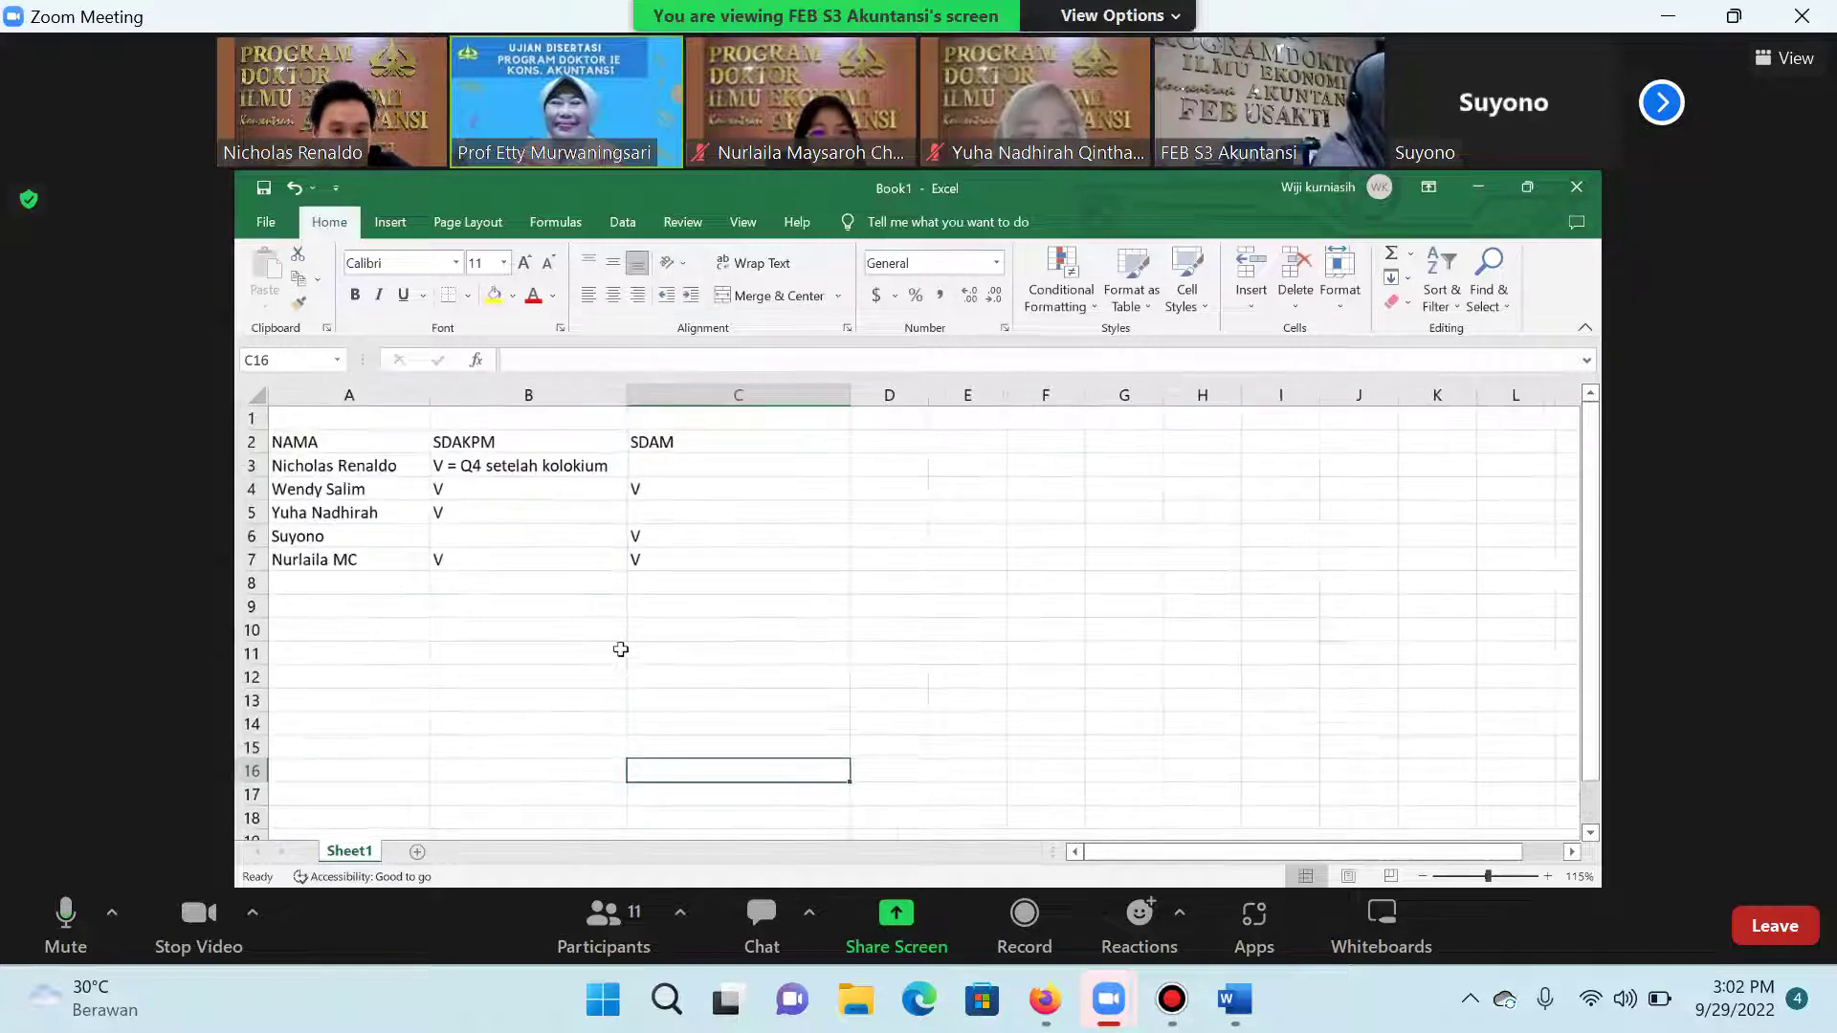
scroll(621, 660, up, 2)
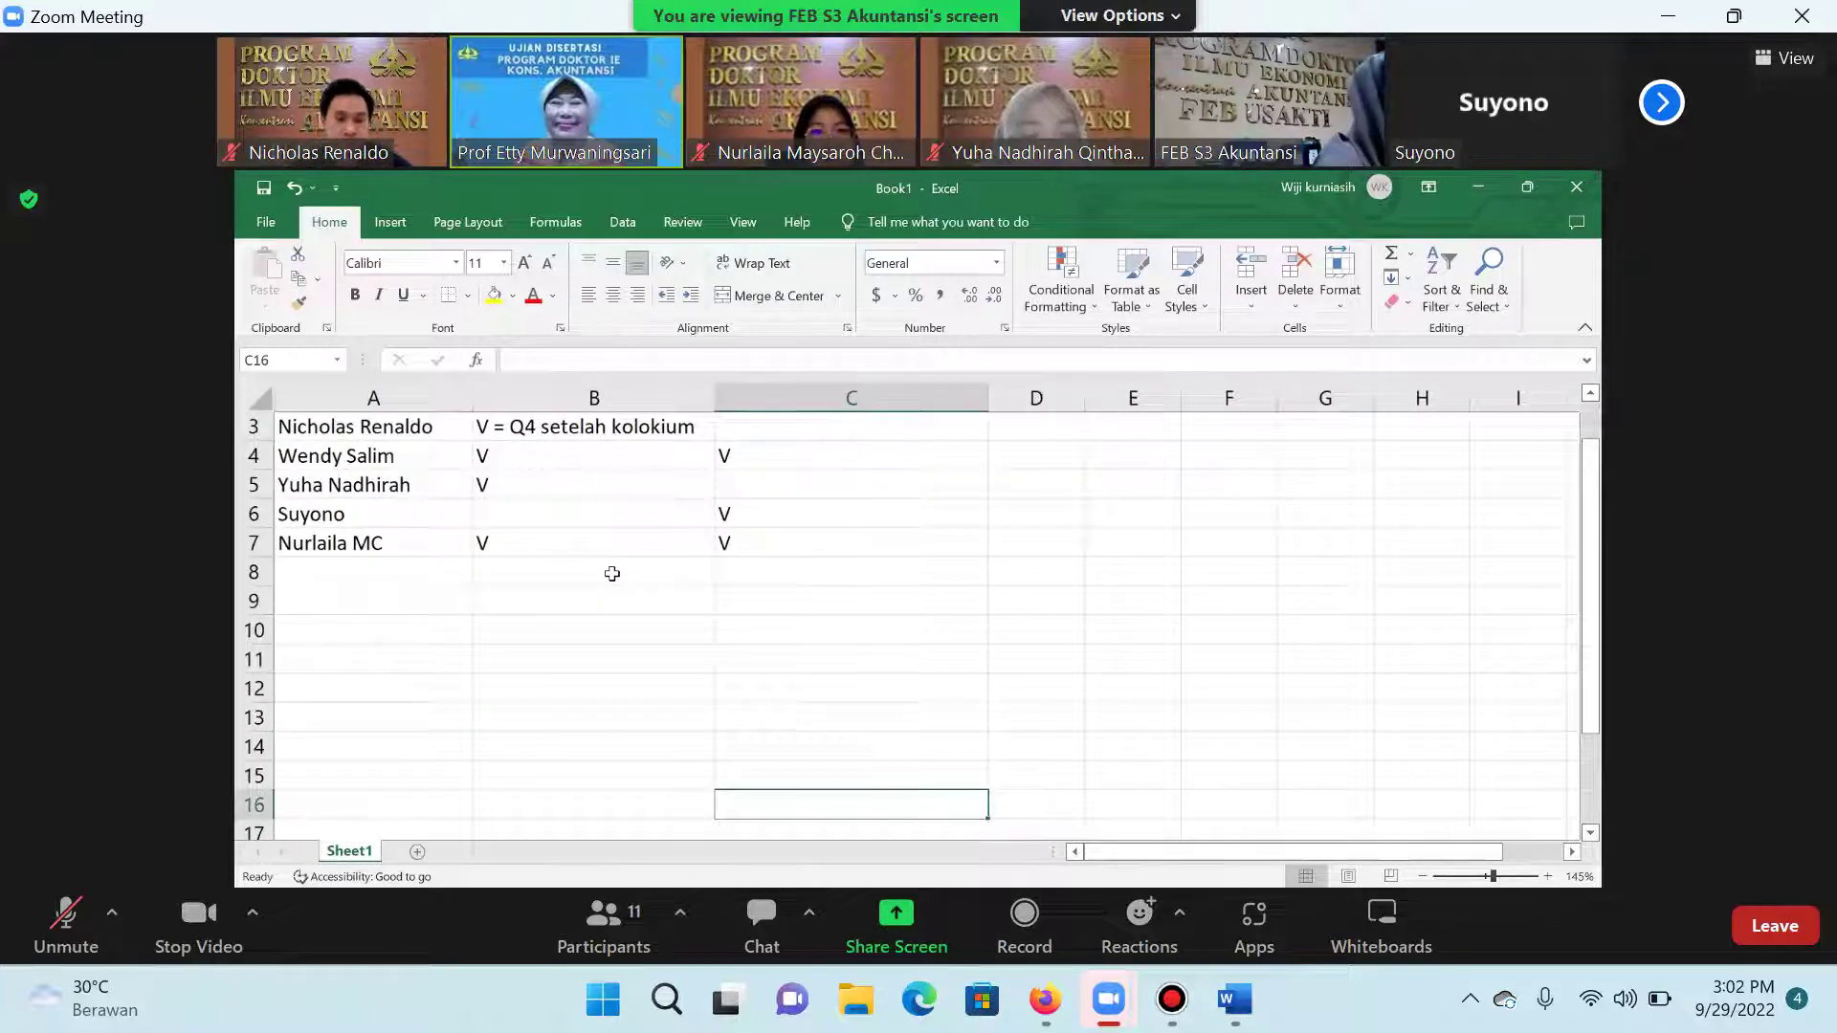
scroll(612, 573, up, 3)
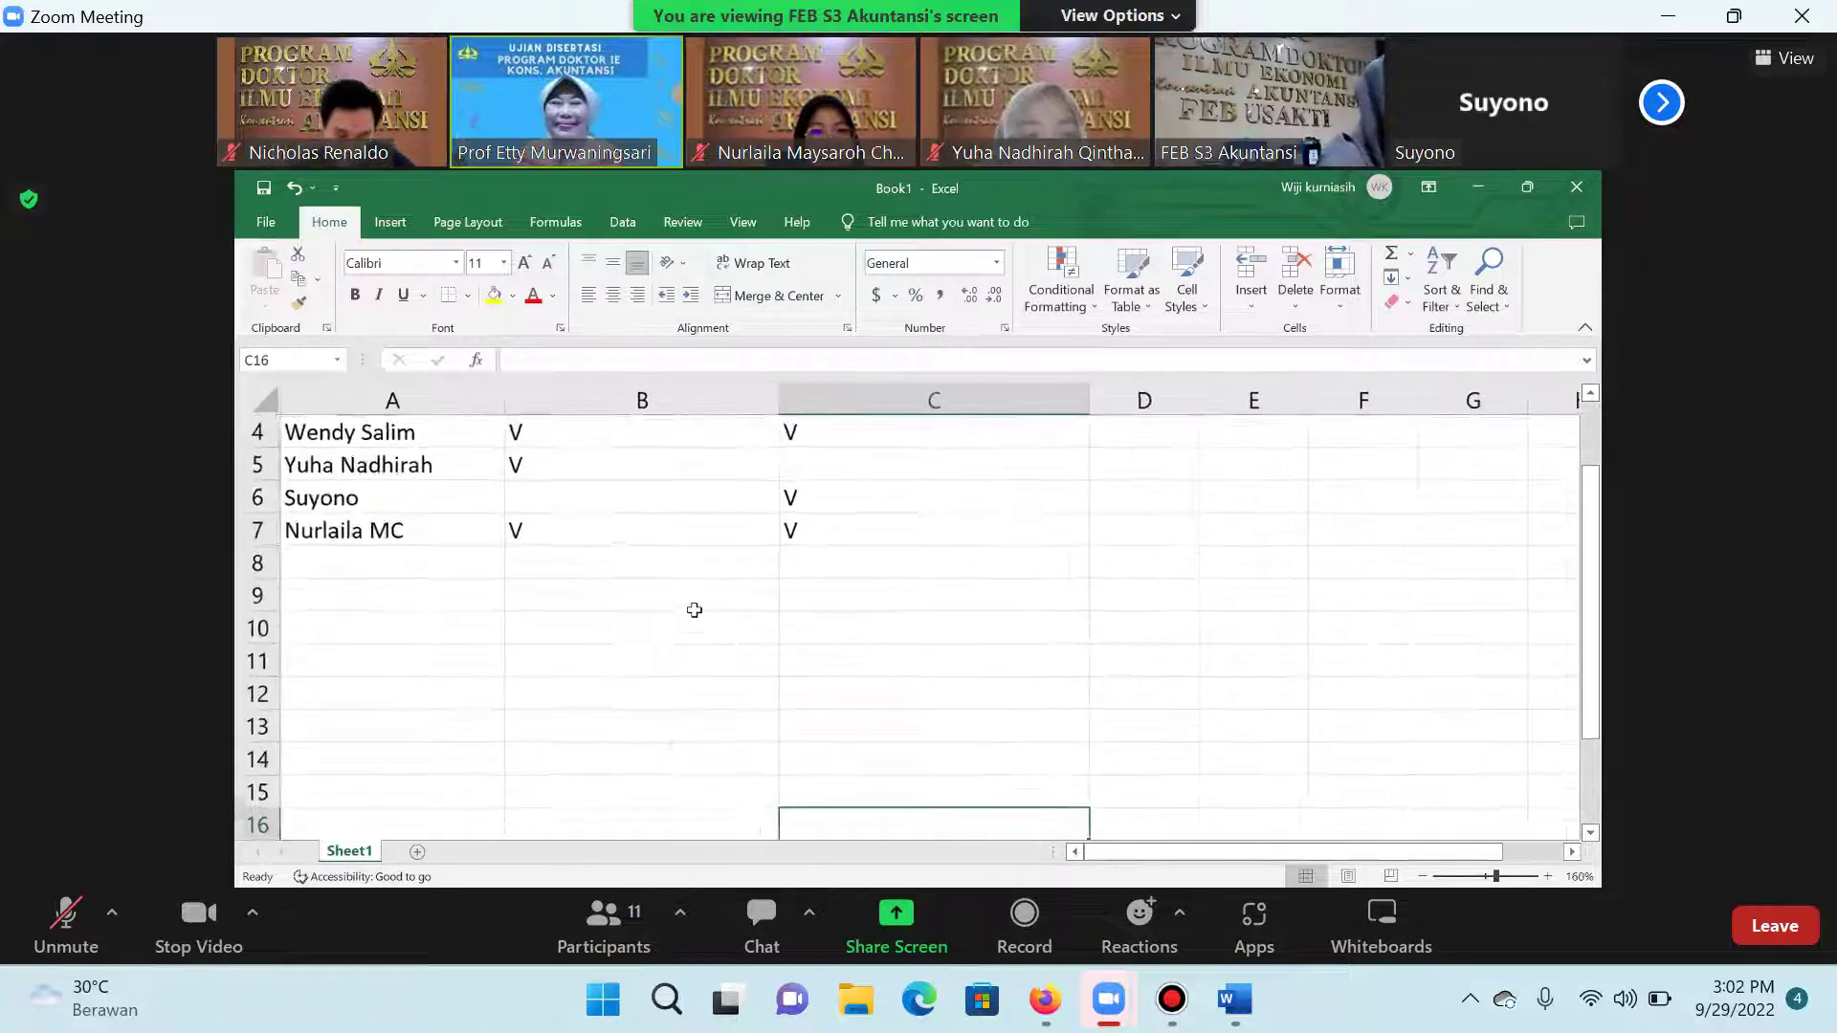
scroll(706, 560, up, 1)
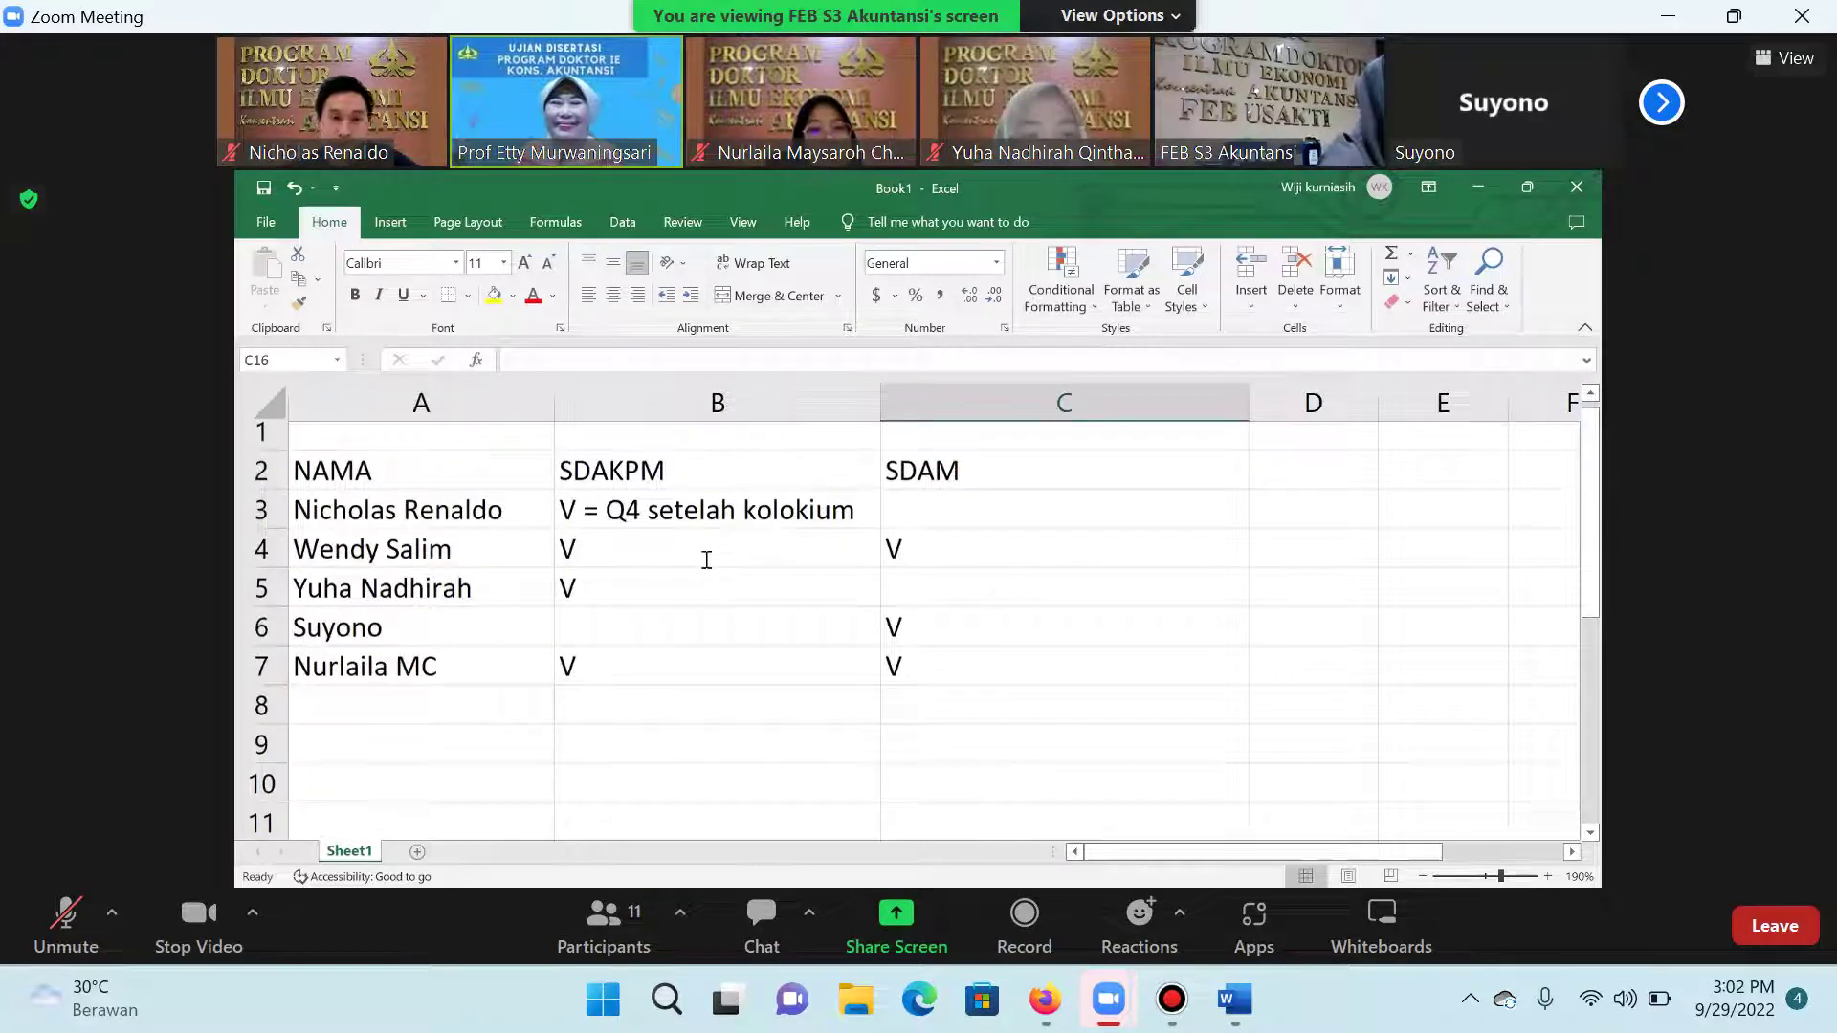
double_click(706, 560)
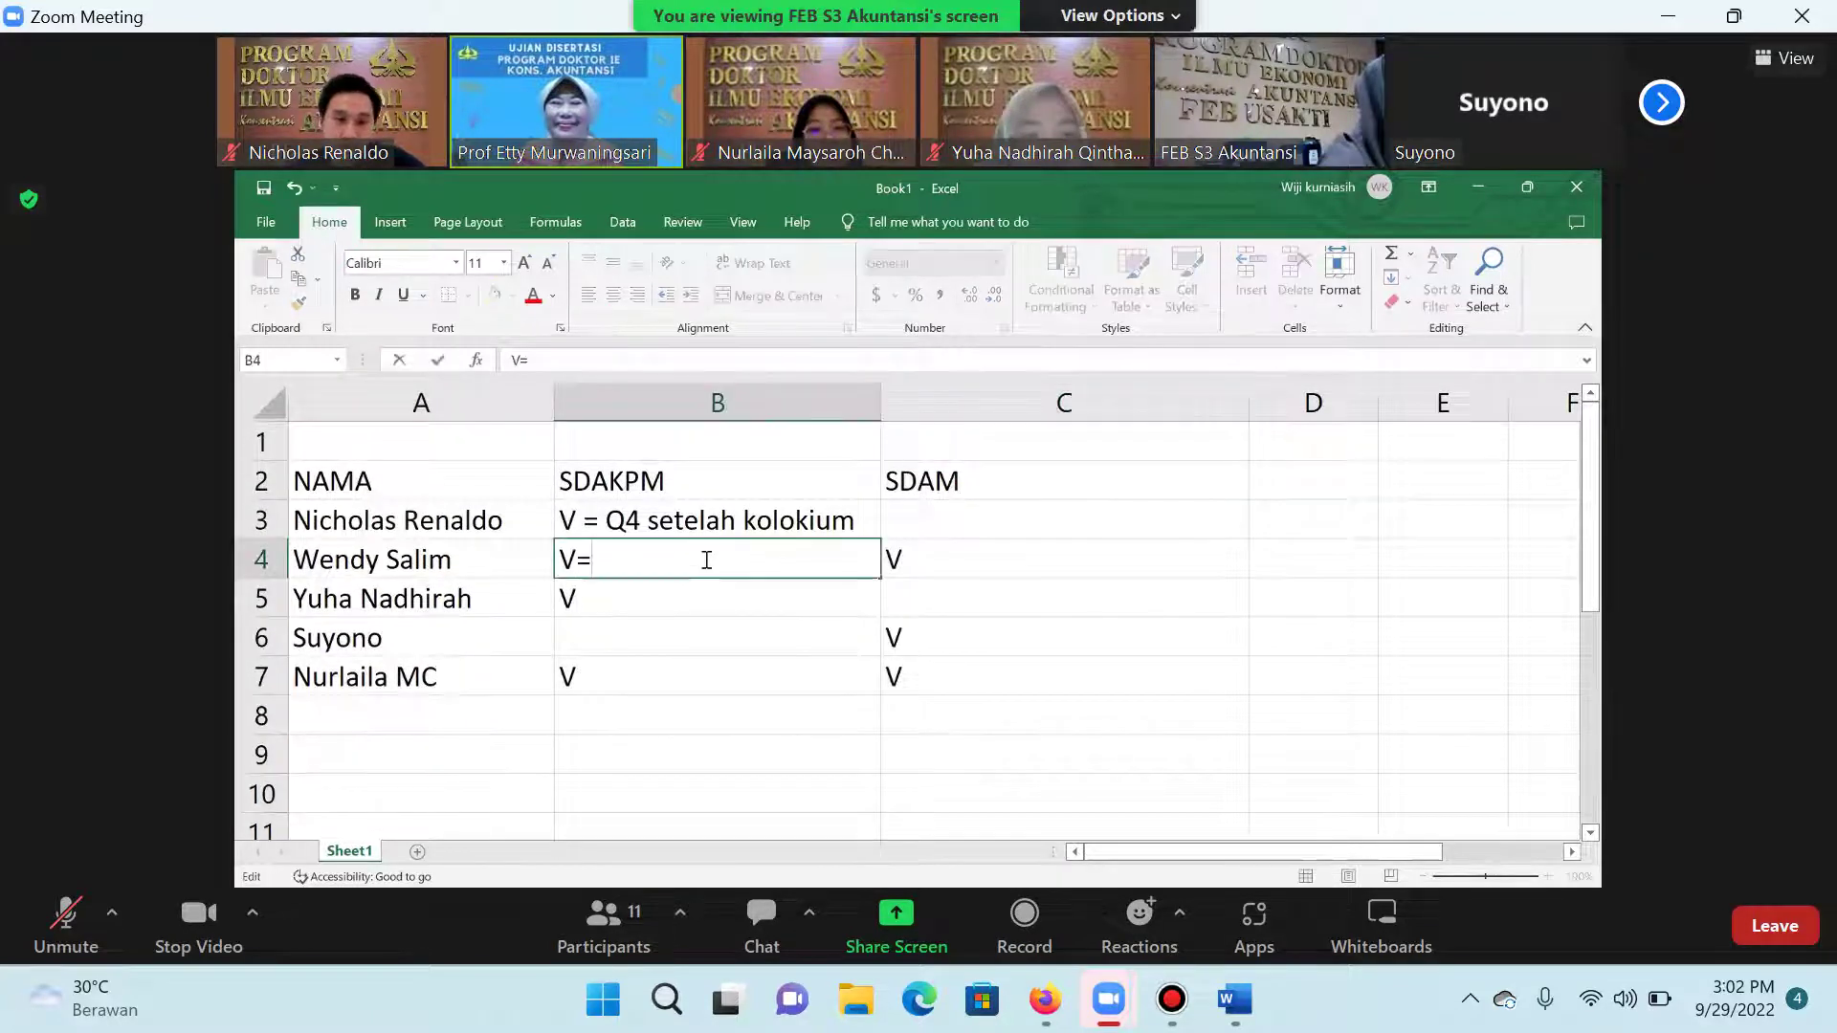
text(=)
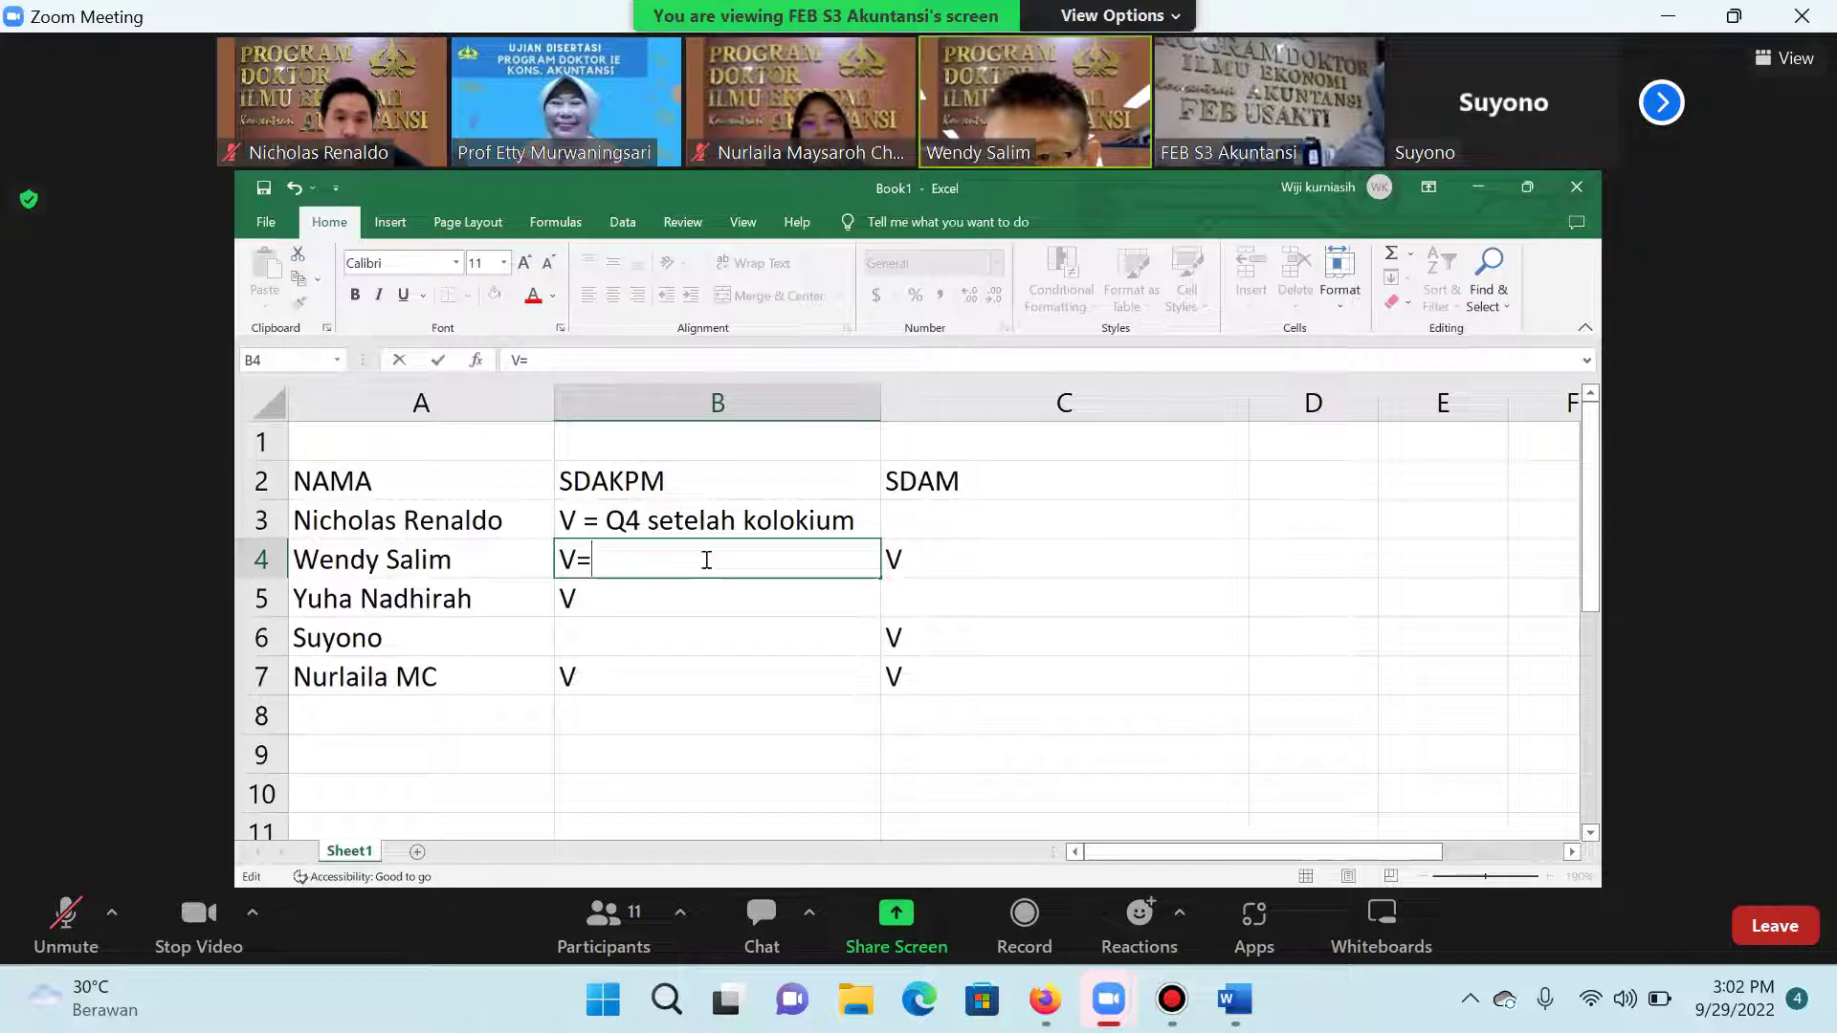
key(BackSpace)
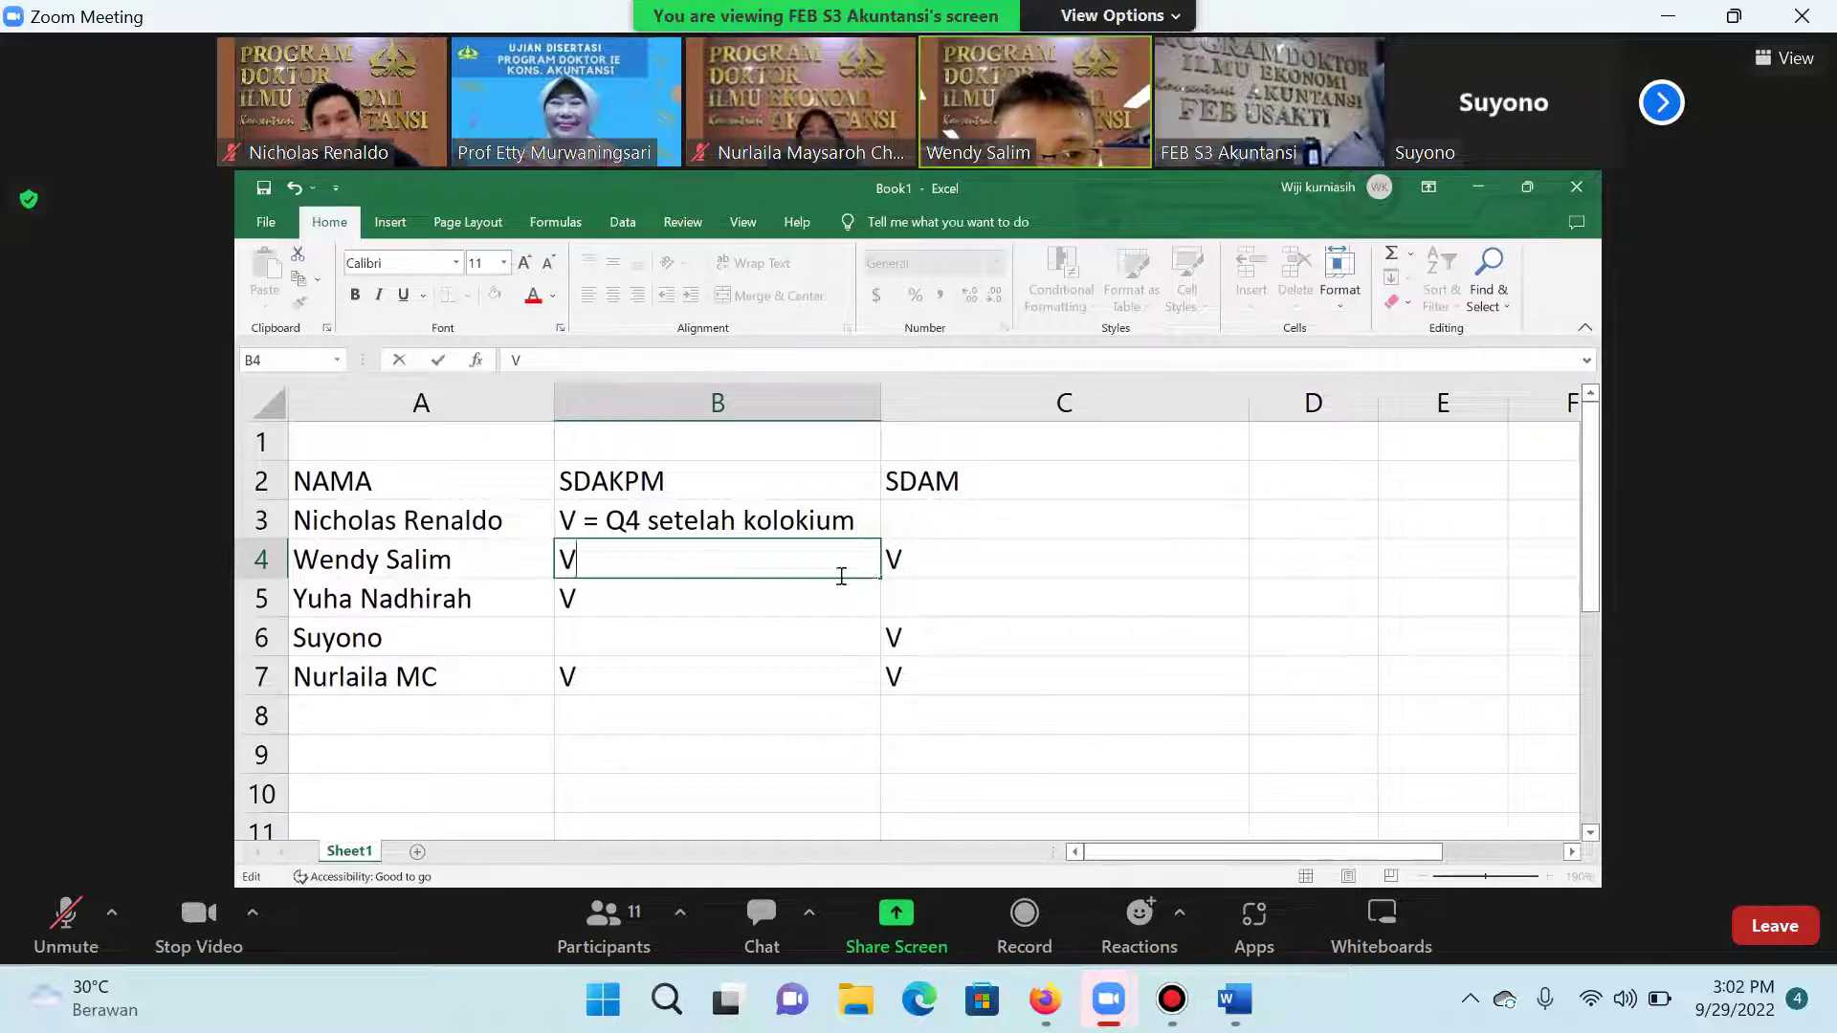
Step: Extend the second student's SDAM mark in C4 to "V = internasional biasa"
click(1129, 558)
double_click(1129, 558)
text(= intern)
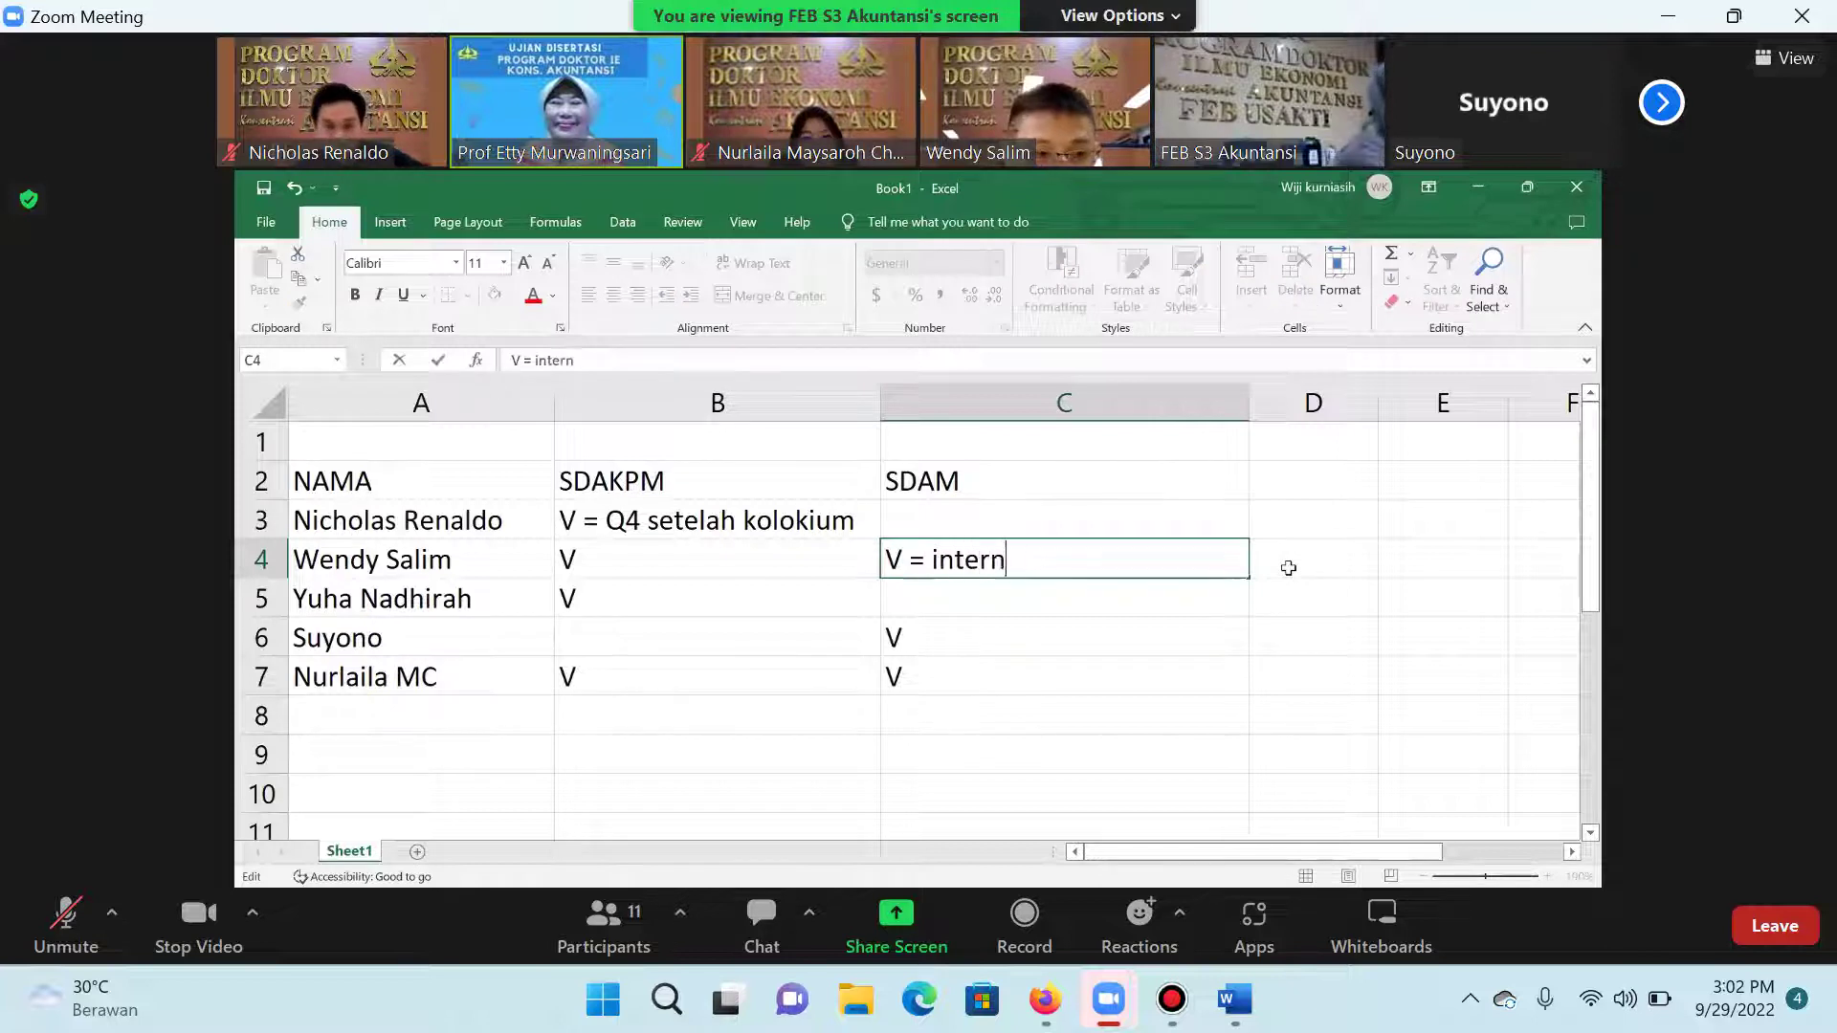
text(asional biasa)
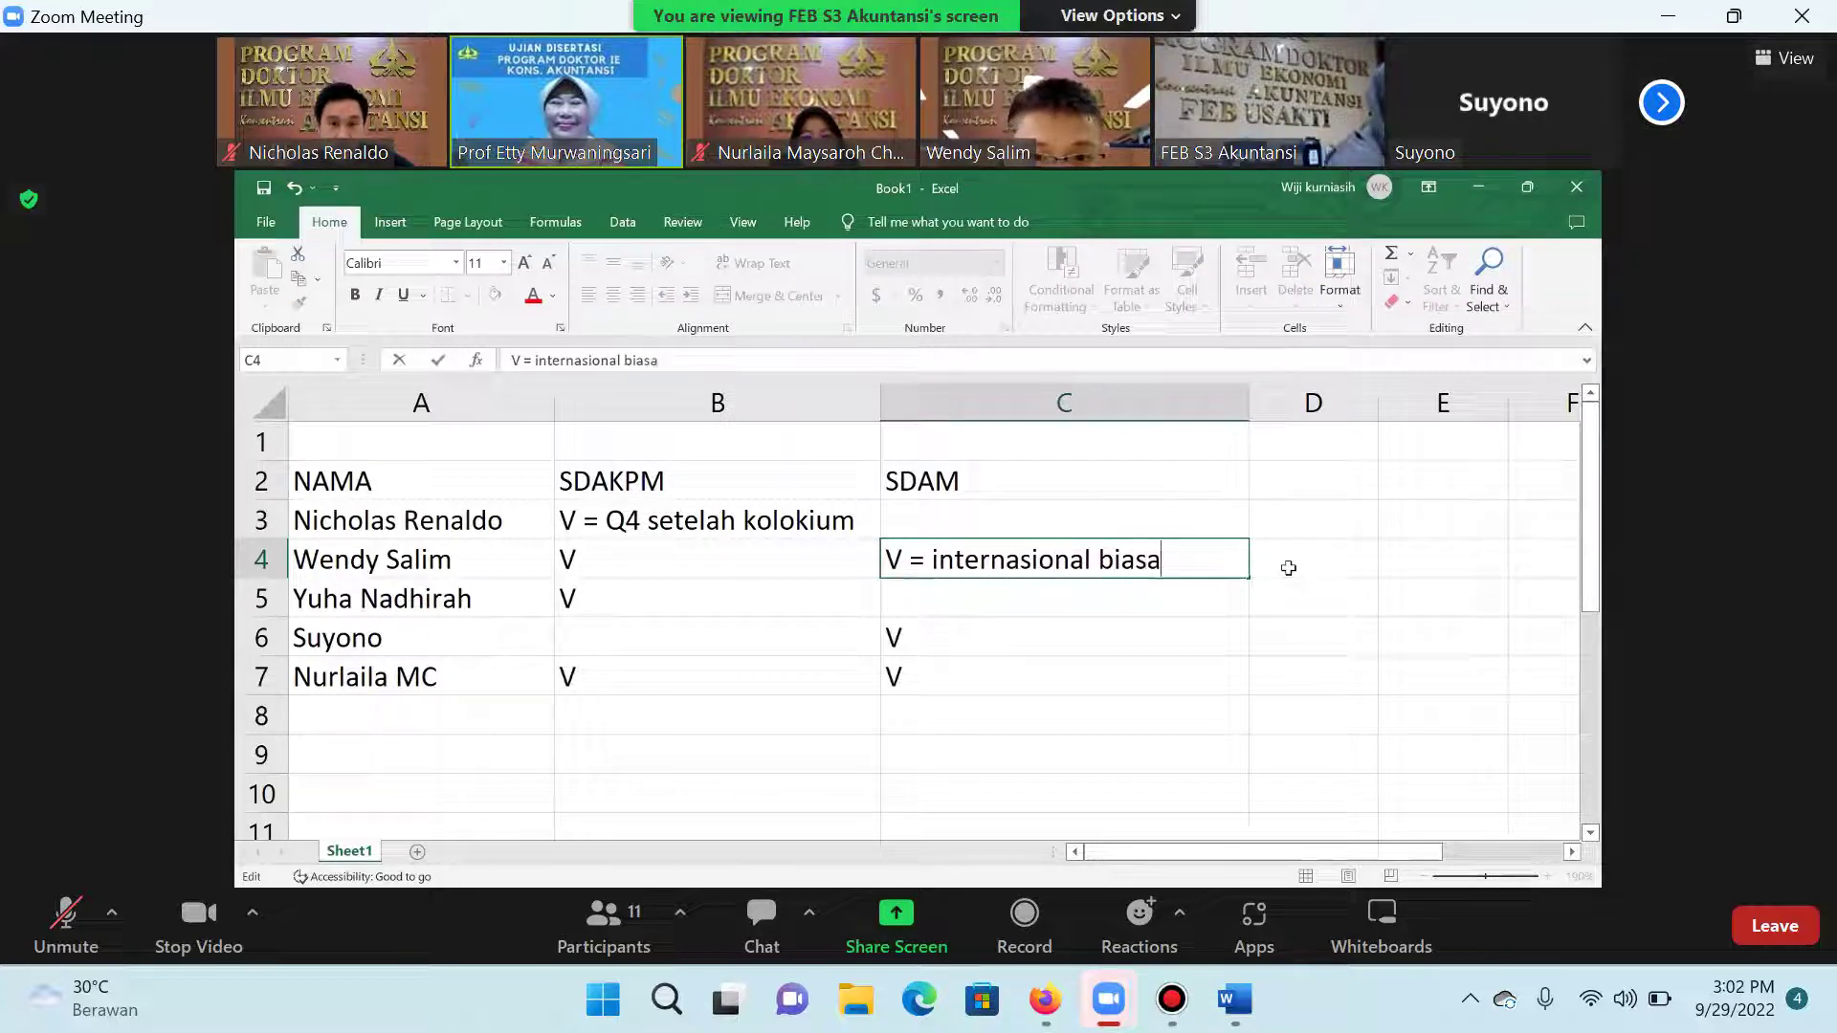
Step: Extend the second student's SDAKPM mark in B4 to "V = Q4 setelah kolokium"
click(651, 486)
click(602, 566)
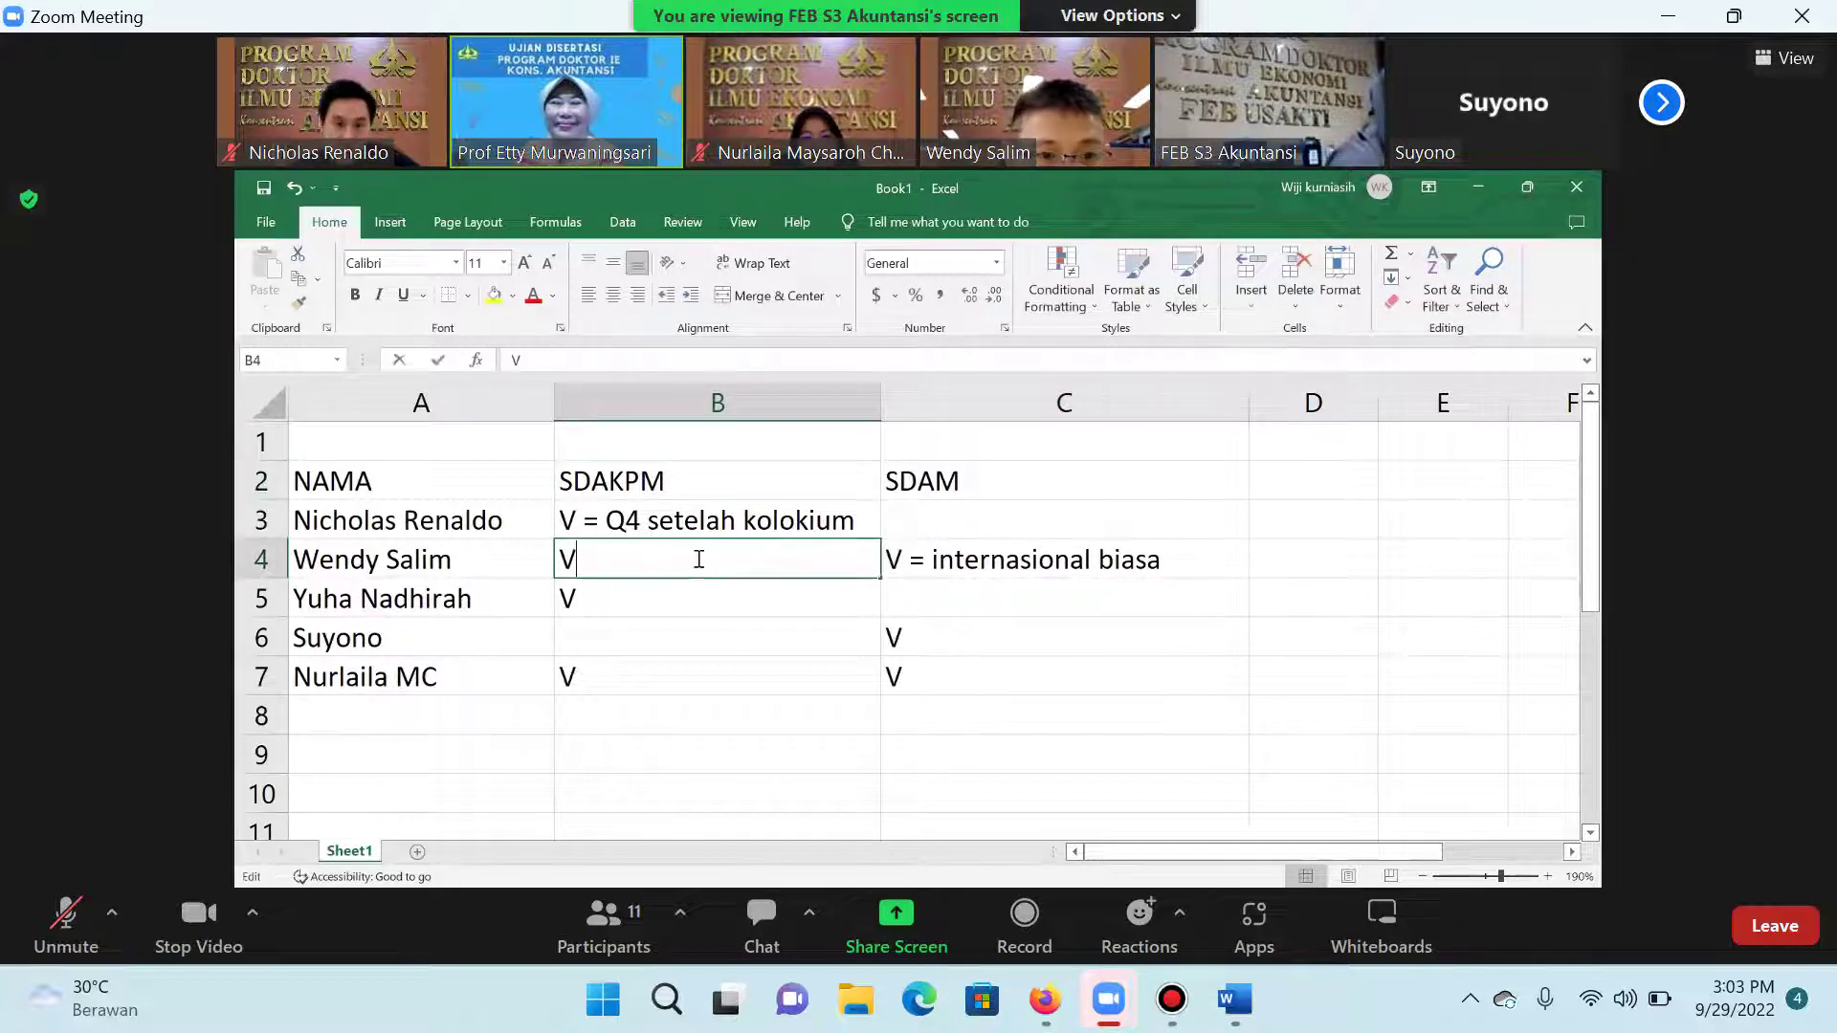
double_click(696, 560)
text(= Q4 setelah kolokium)
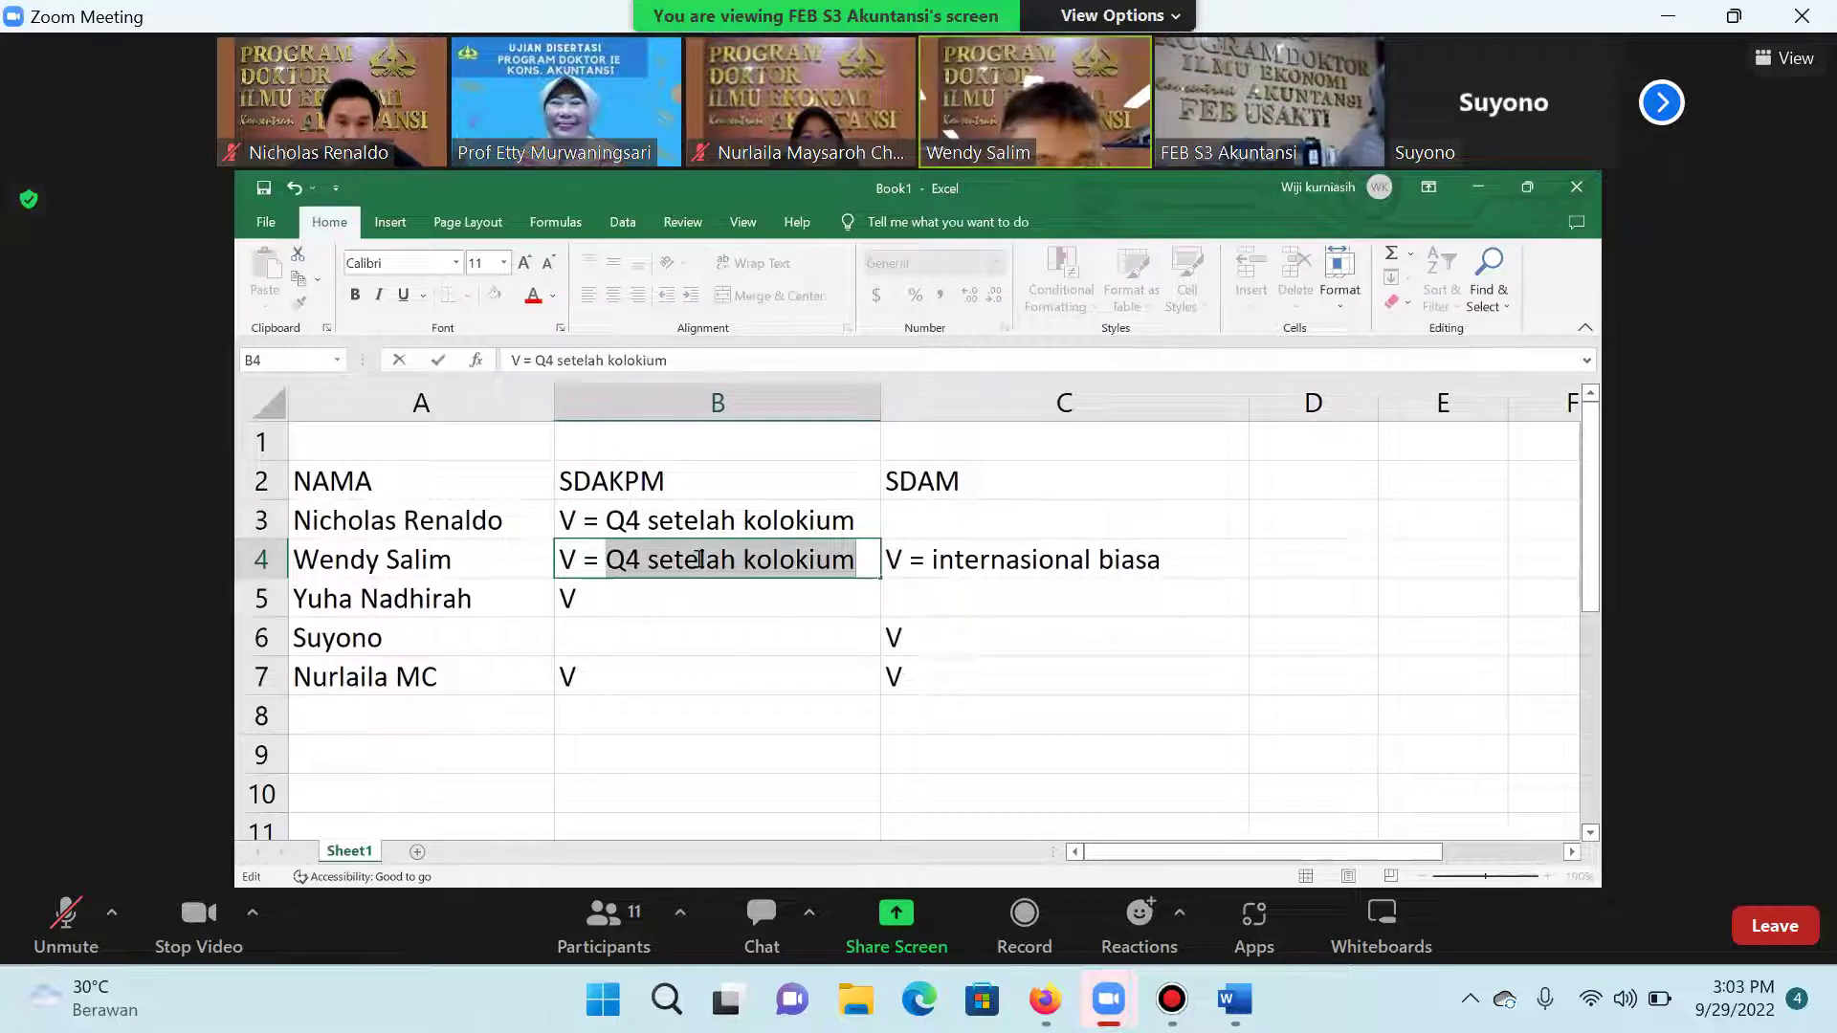
click(705, 639)
Step: Copy the SDAKPM entry "V = Q4 setelah kolokium" from B4 into B5 and B7, leaving out row 6
click(769, 553)
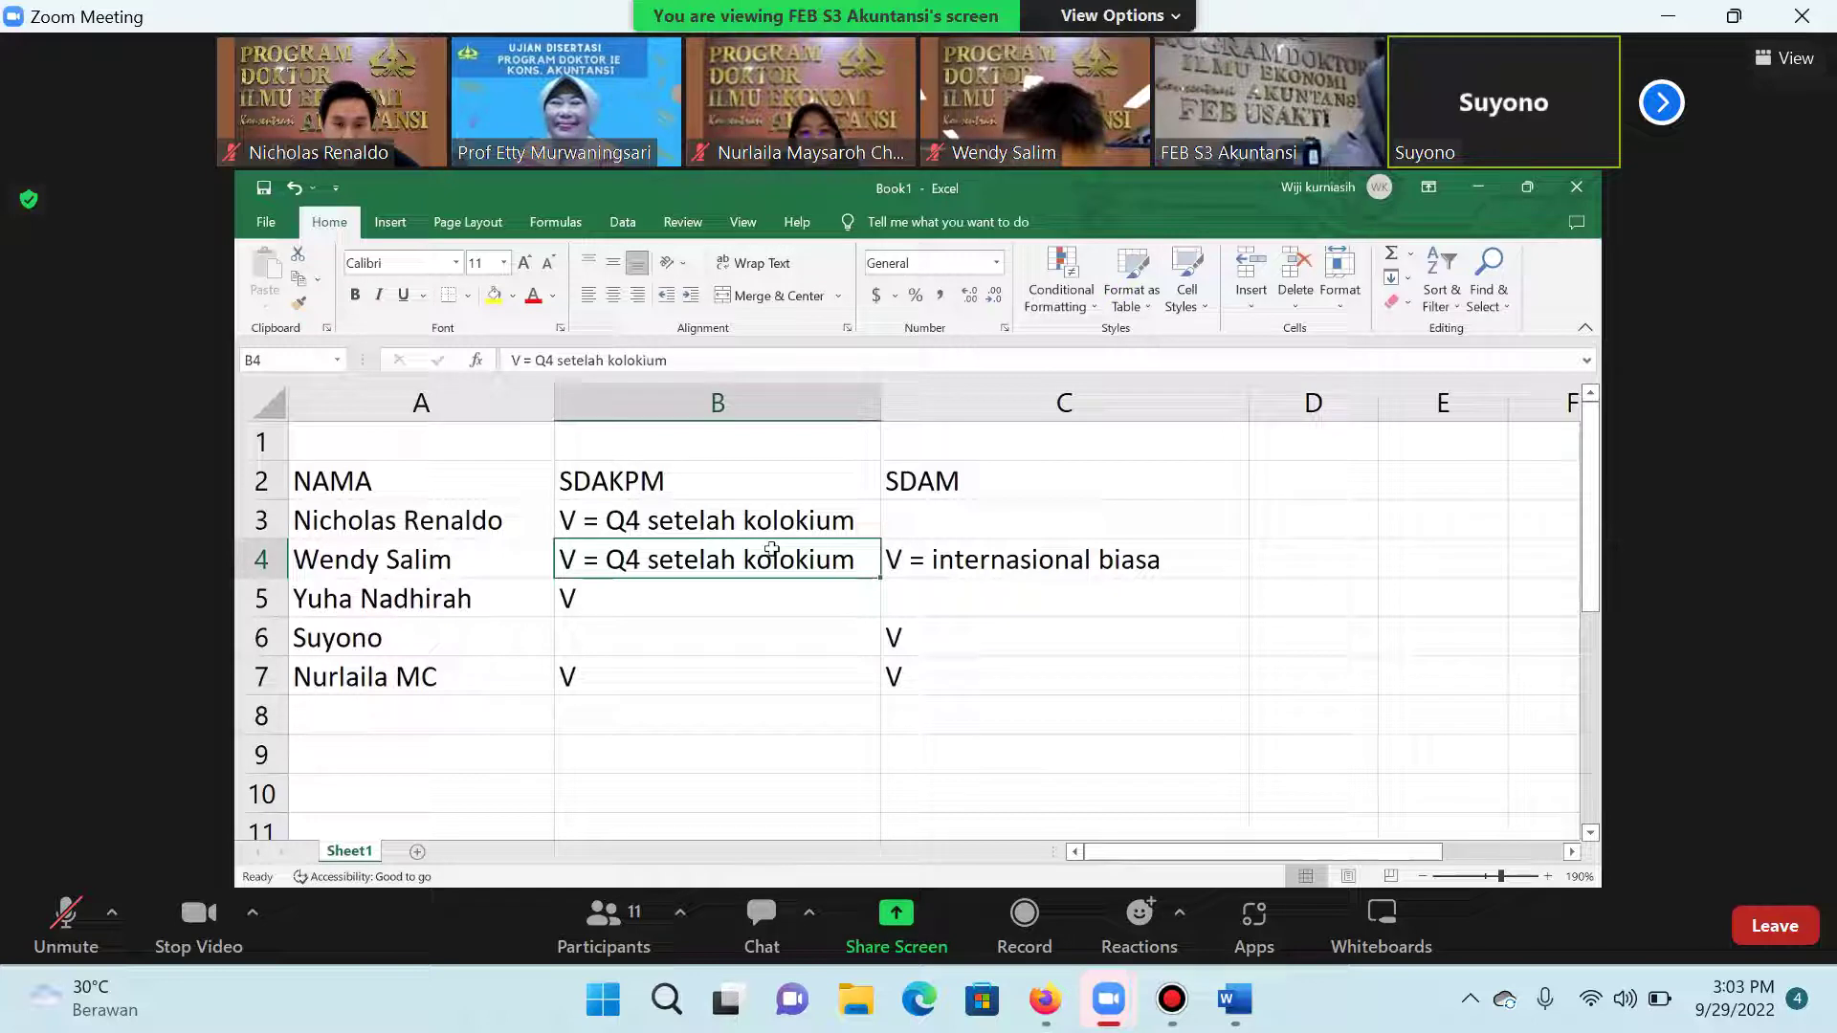
key(ctrl+c)
key(Down)
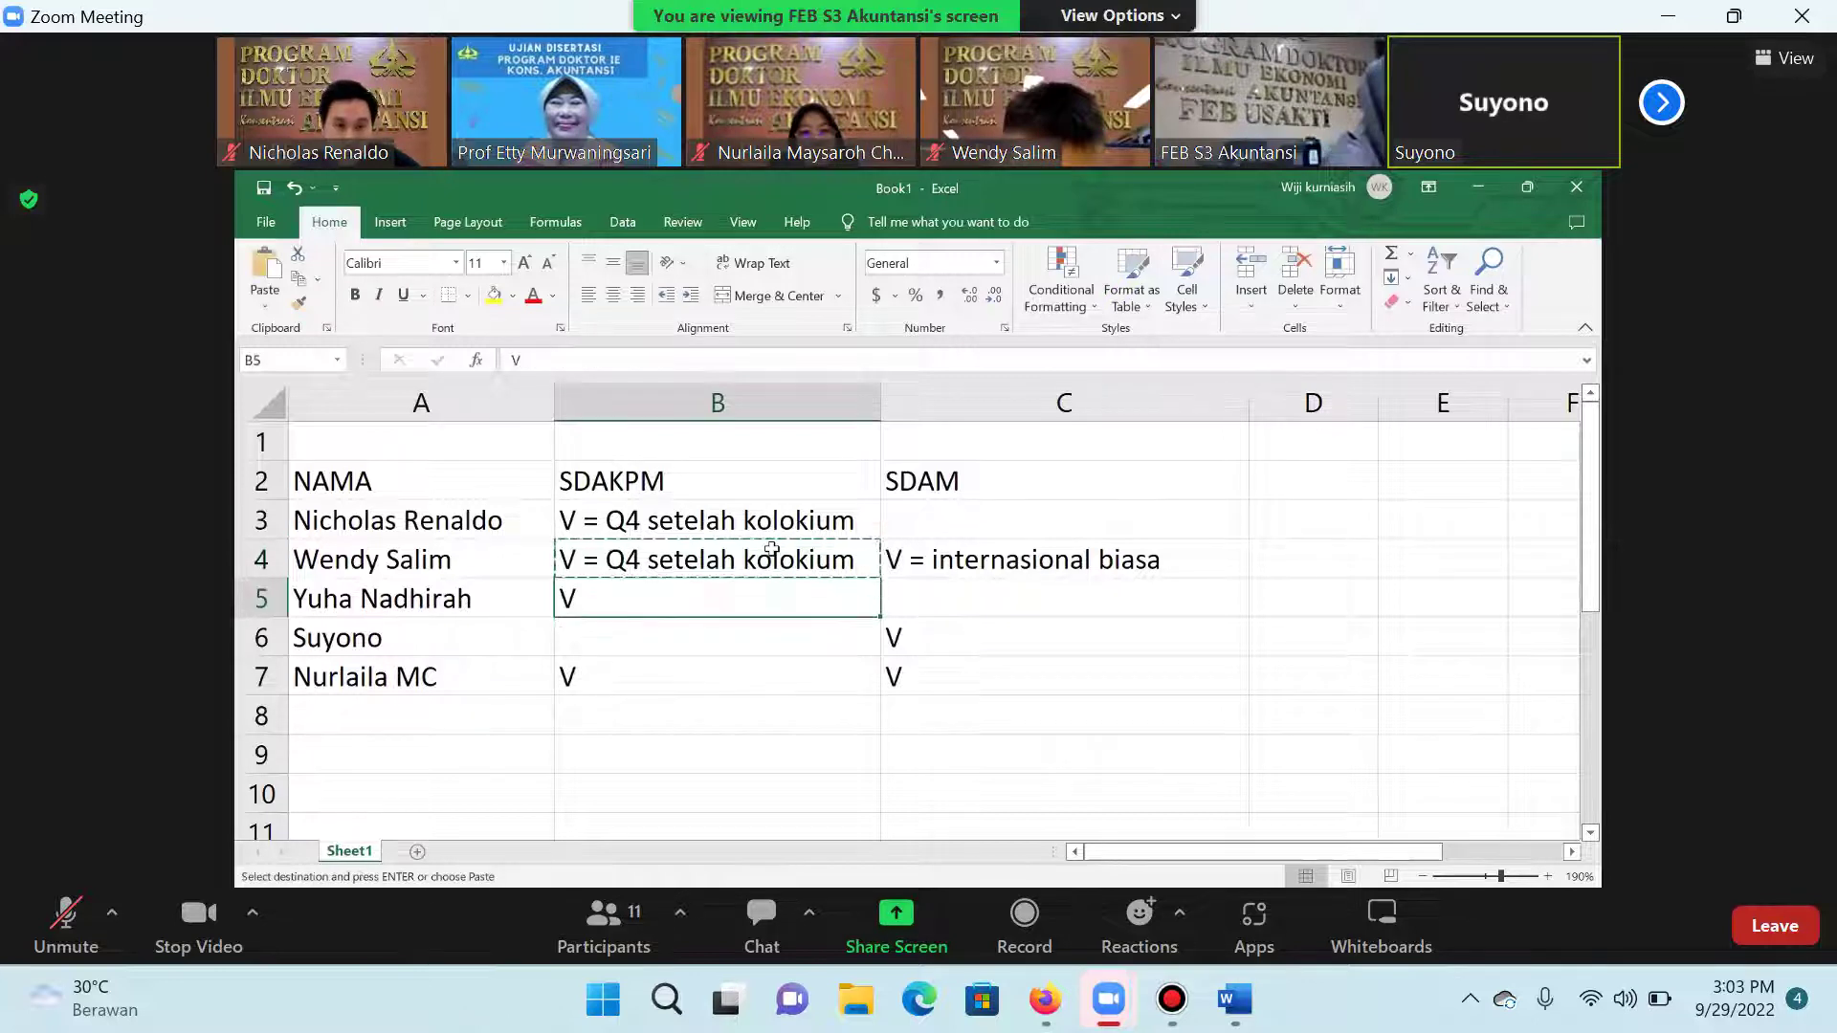
key(ctrl+v)
key(Down)
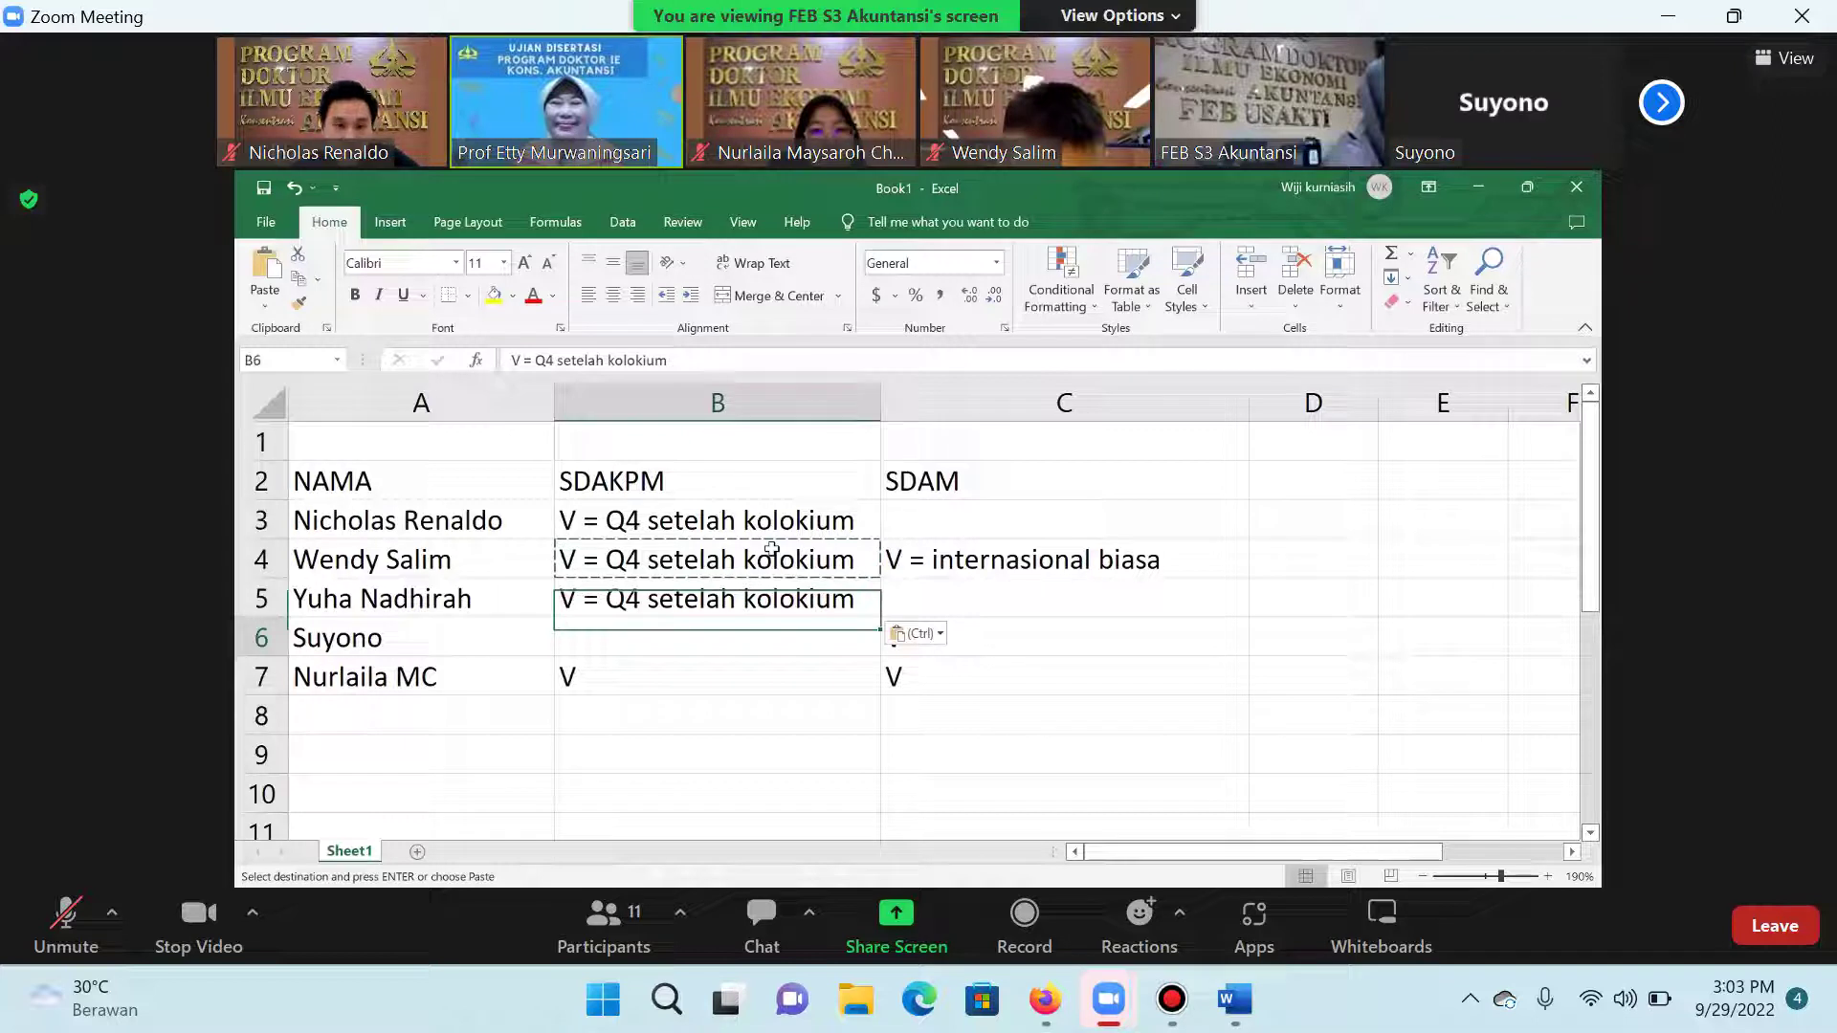
key(Down)
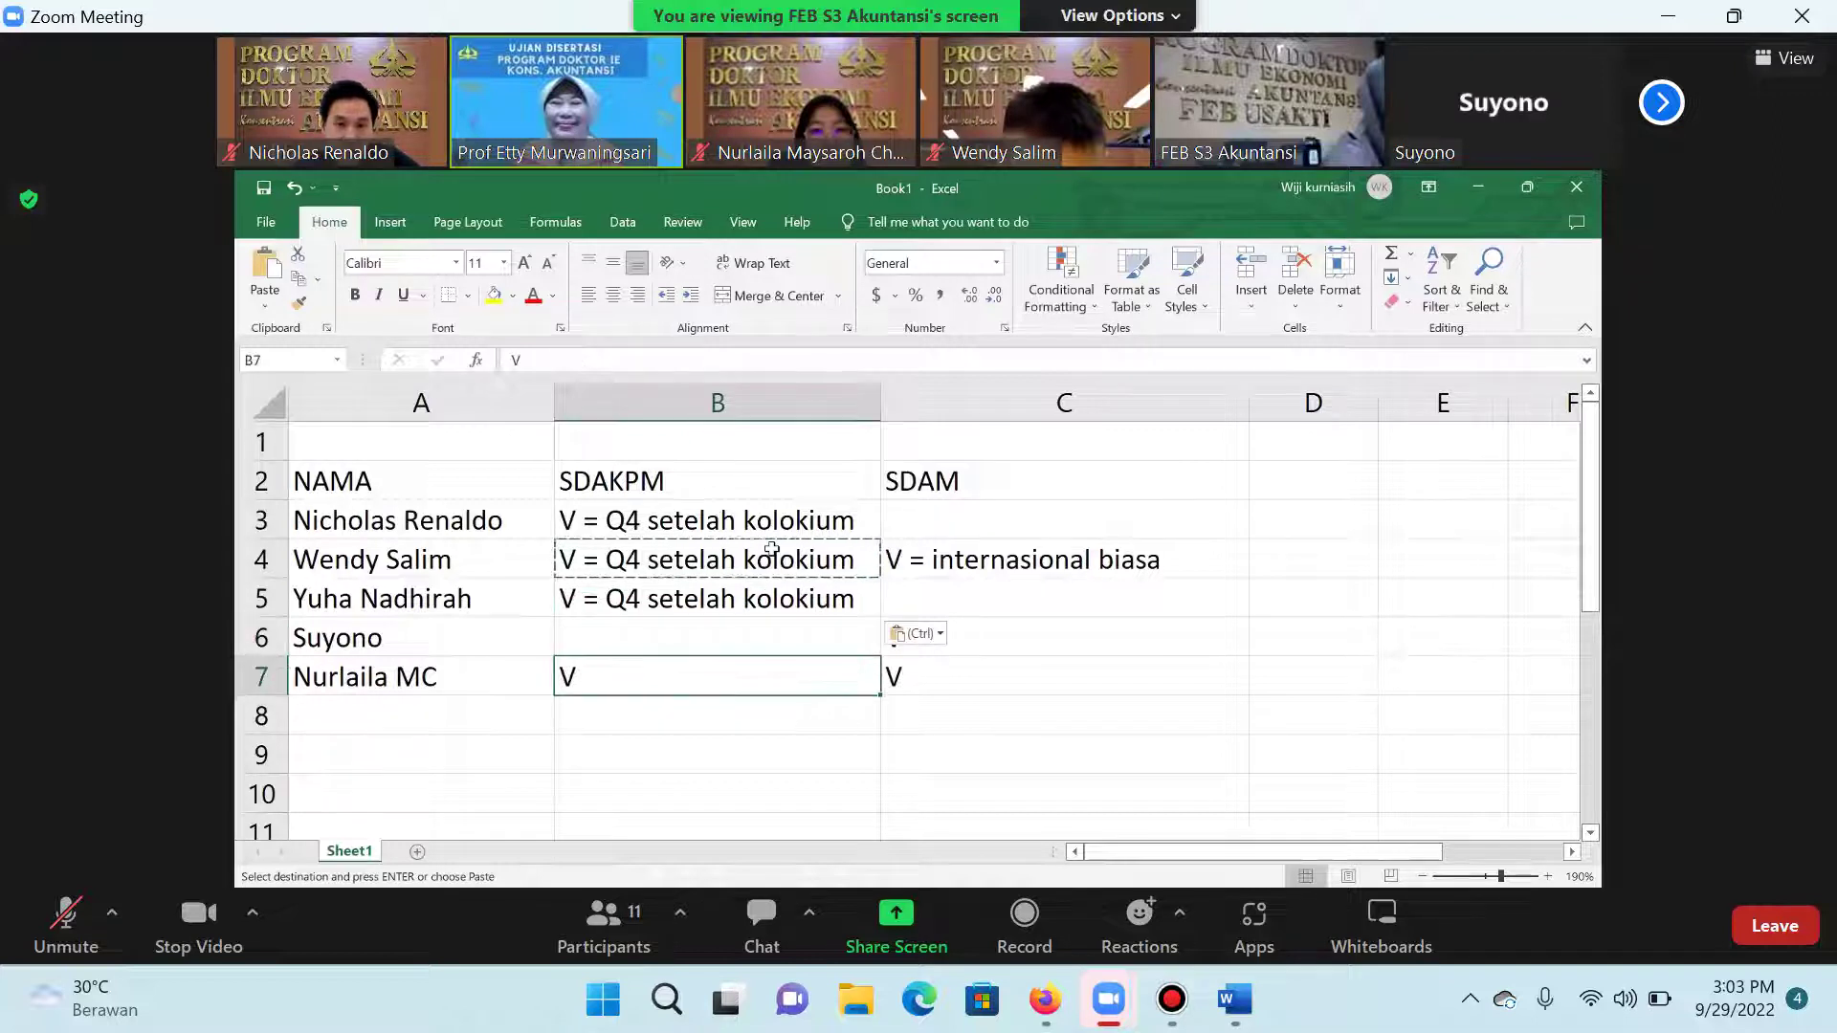
key(ctrl+v)
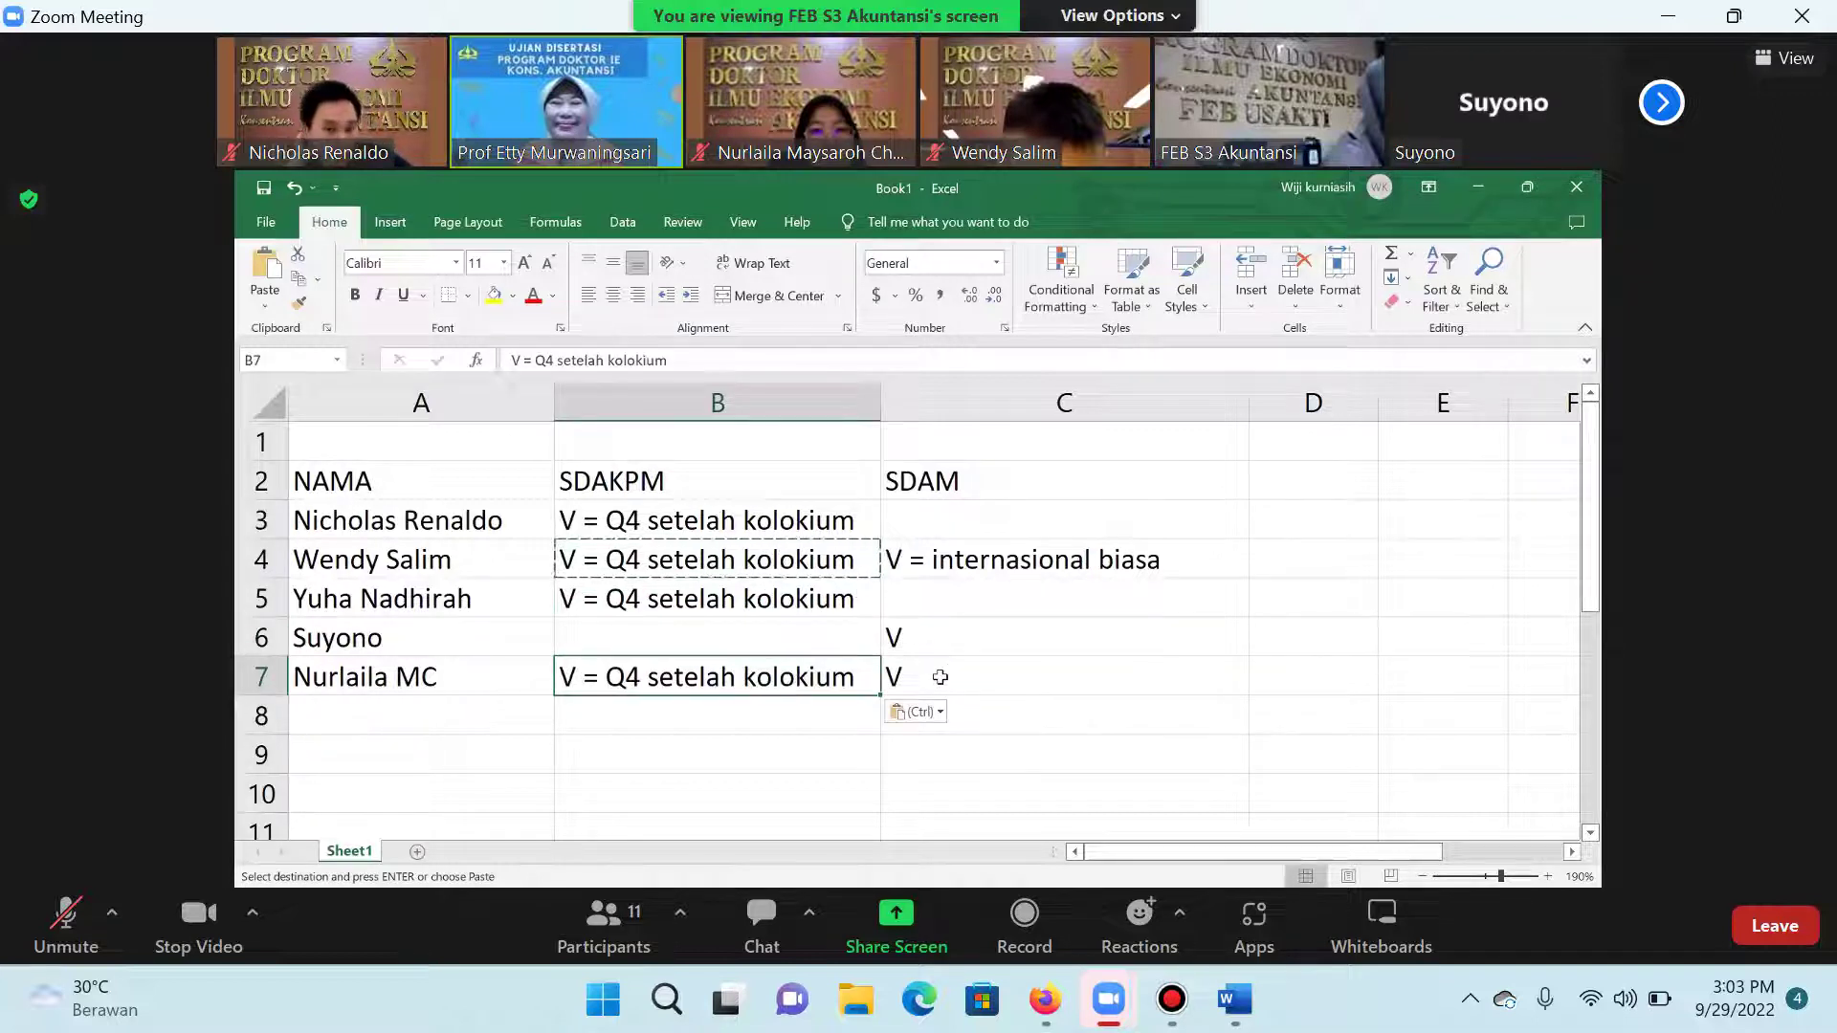
Step: Copy the SDAM entry "V = internasional biasa" from C4 into C7 for the last student
click(942, 681)
click(995, 560)
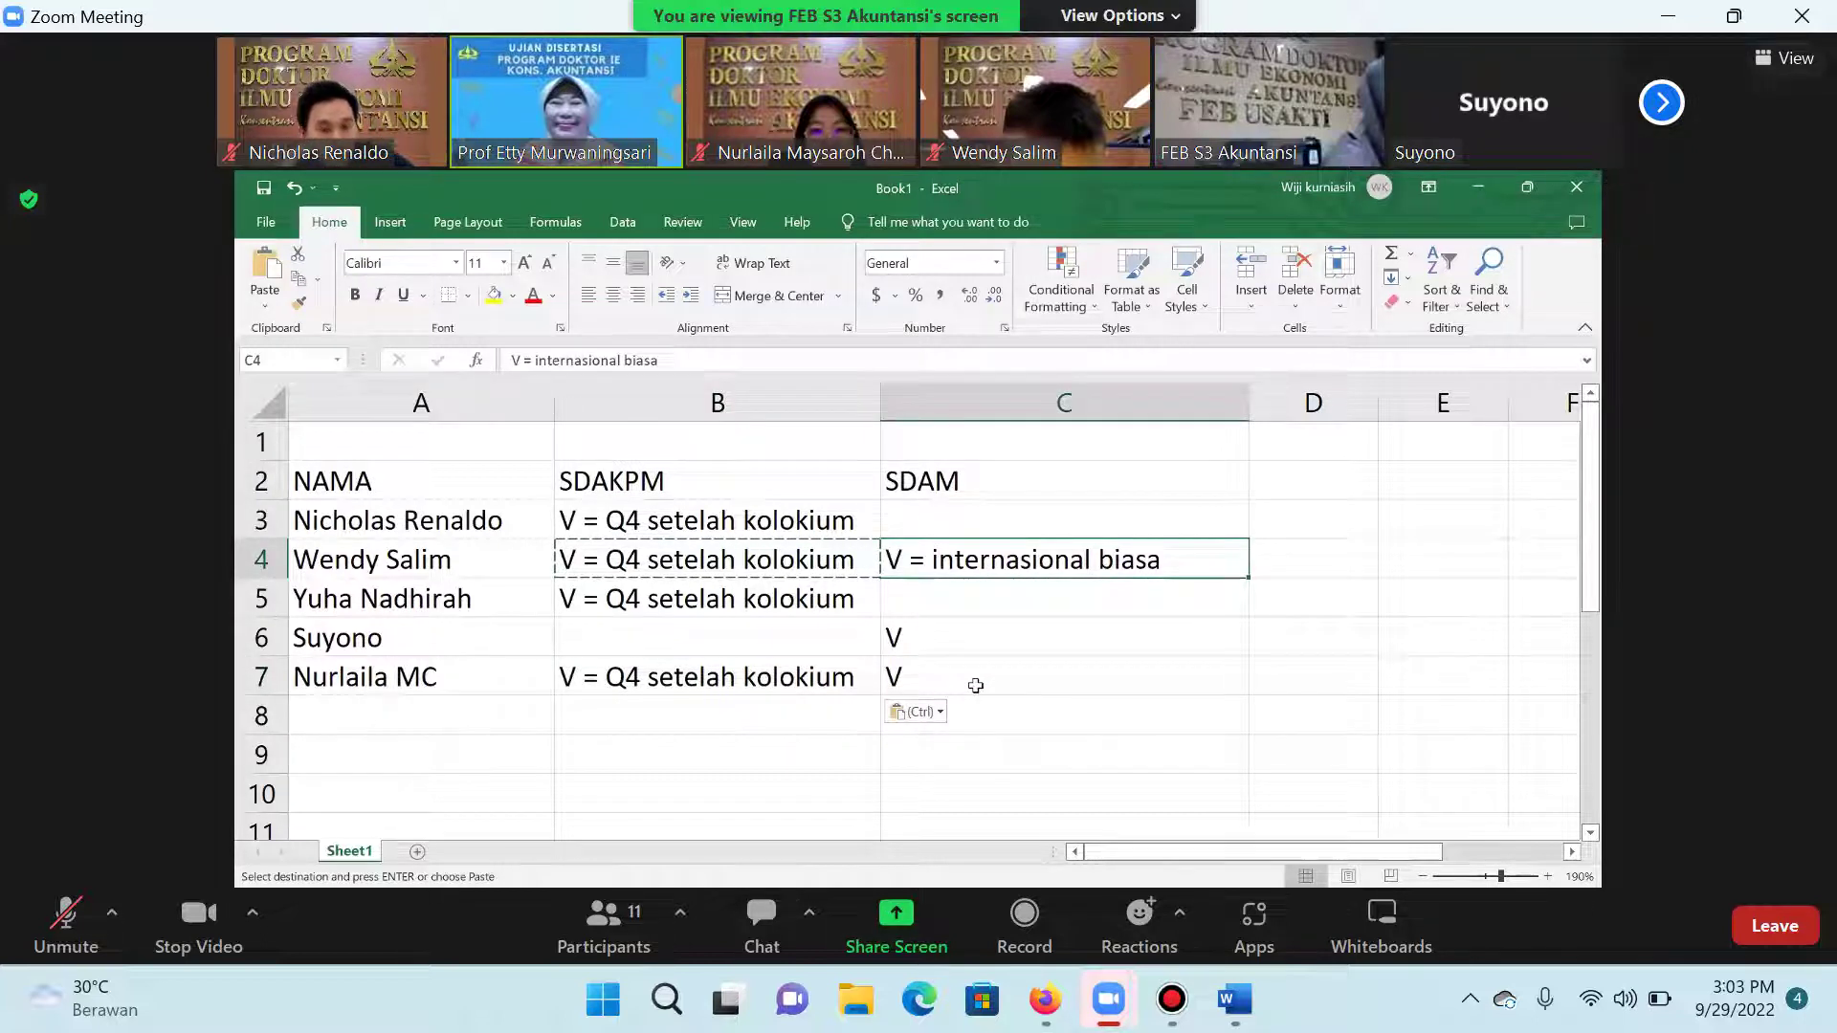
key(ctrl+c)
click(975, 685)
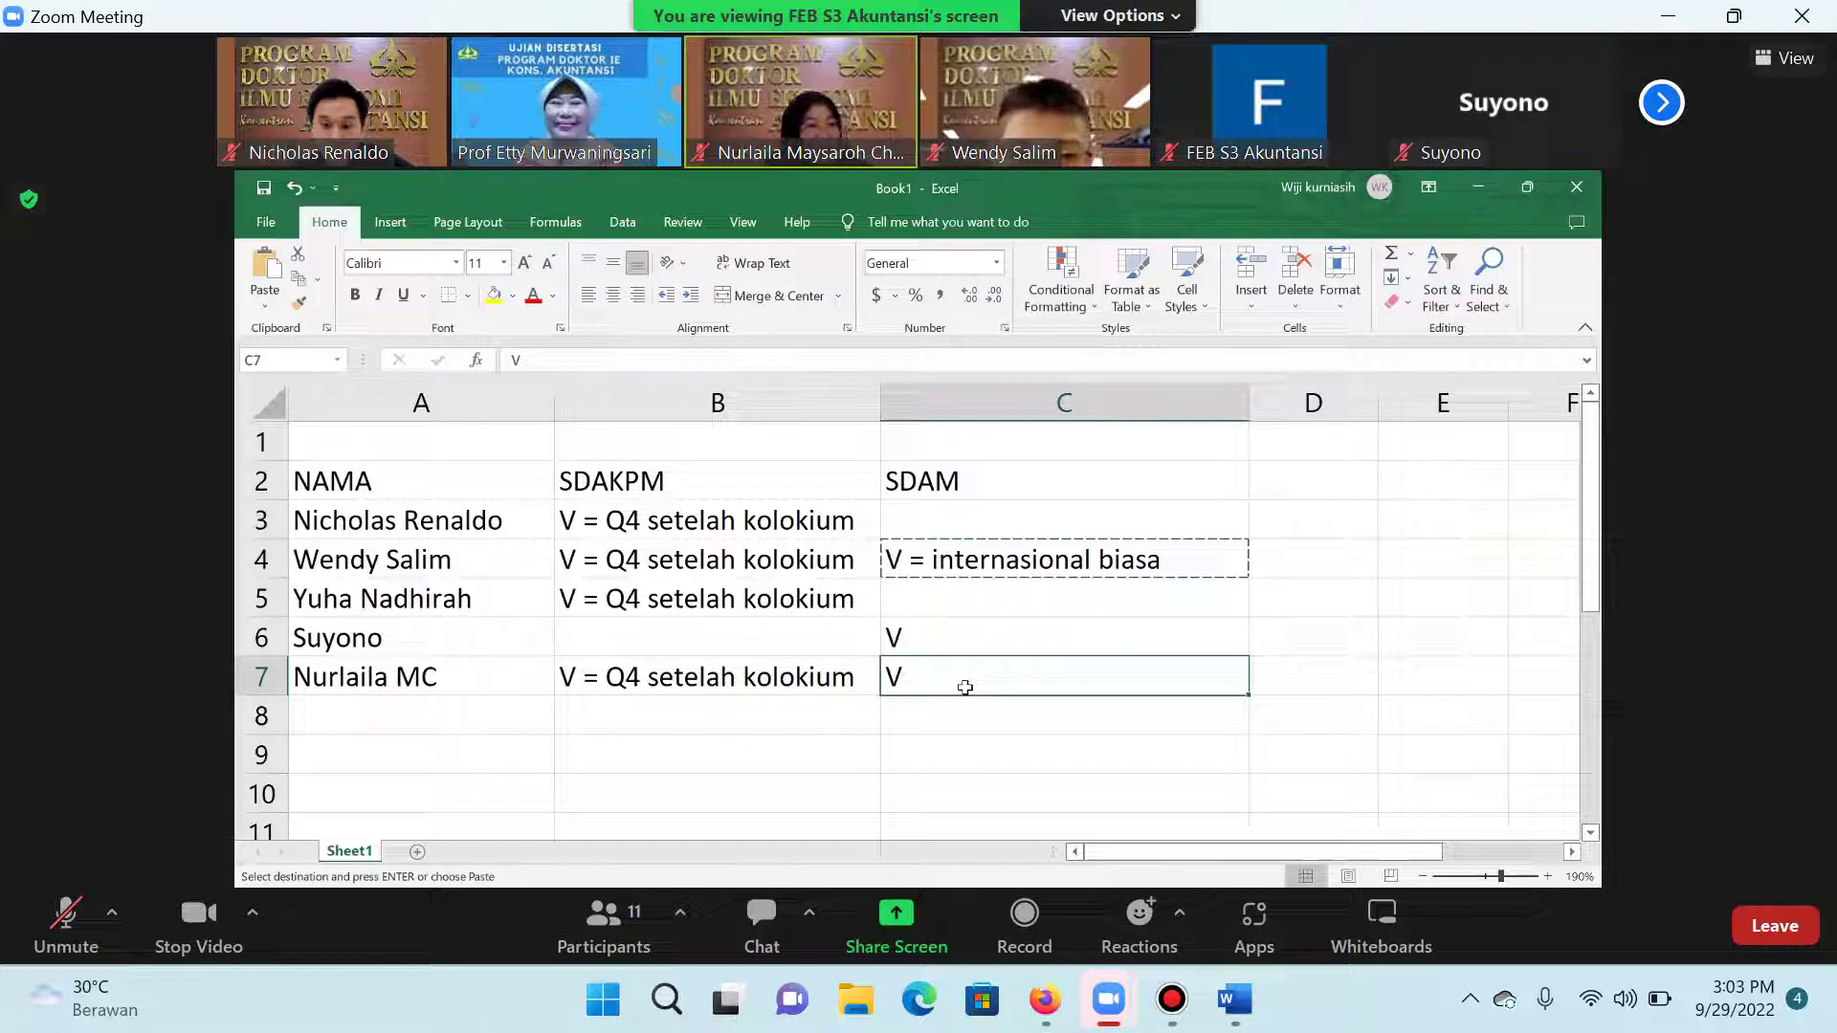
key(ctrl+v)
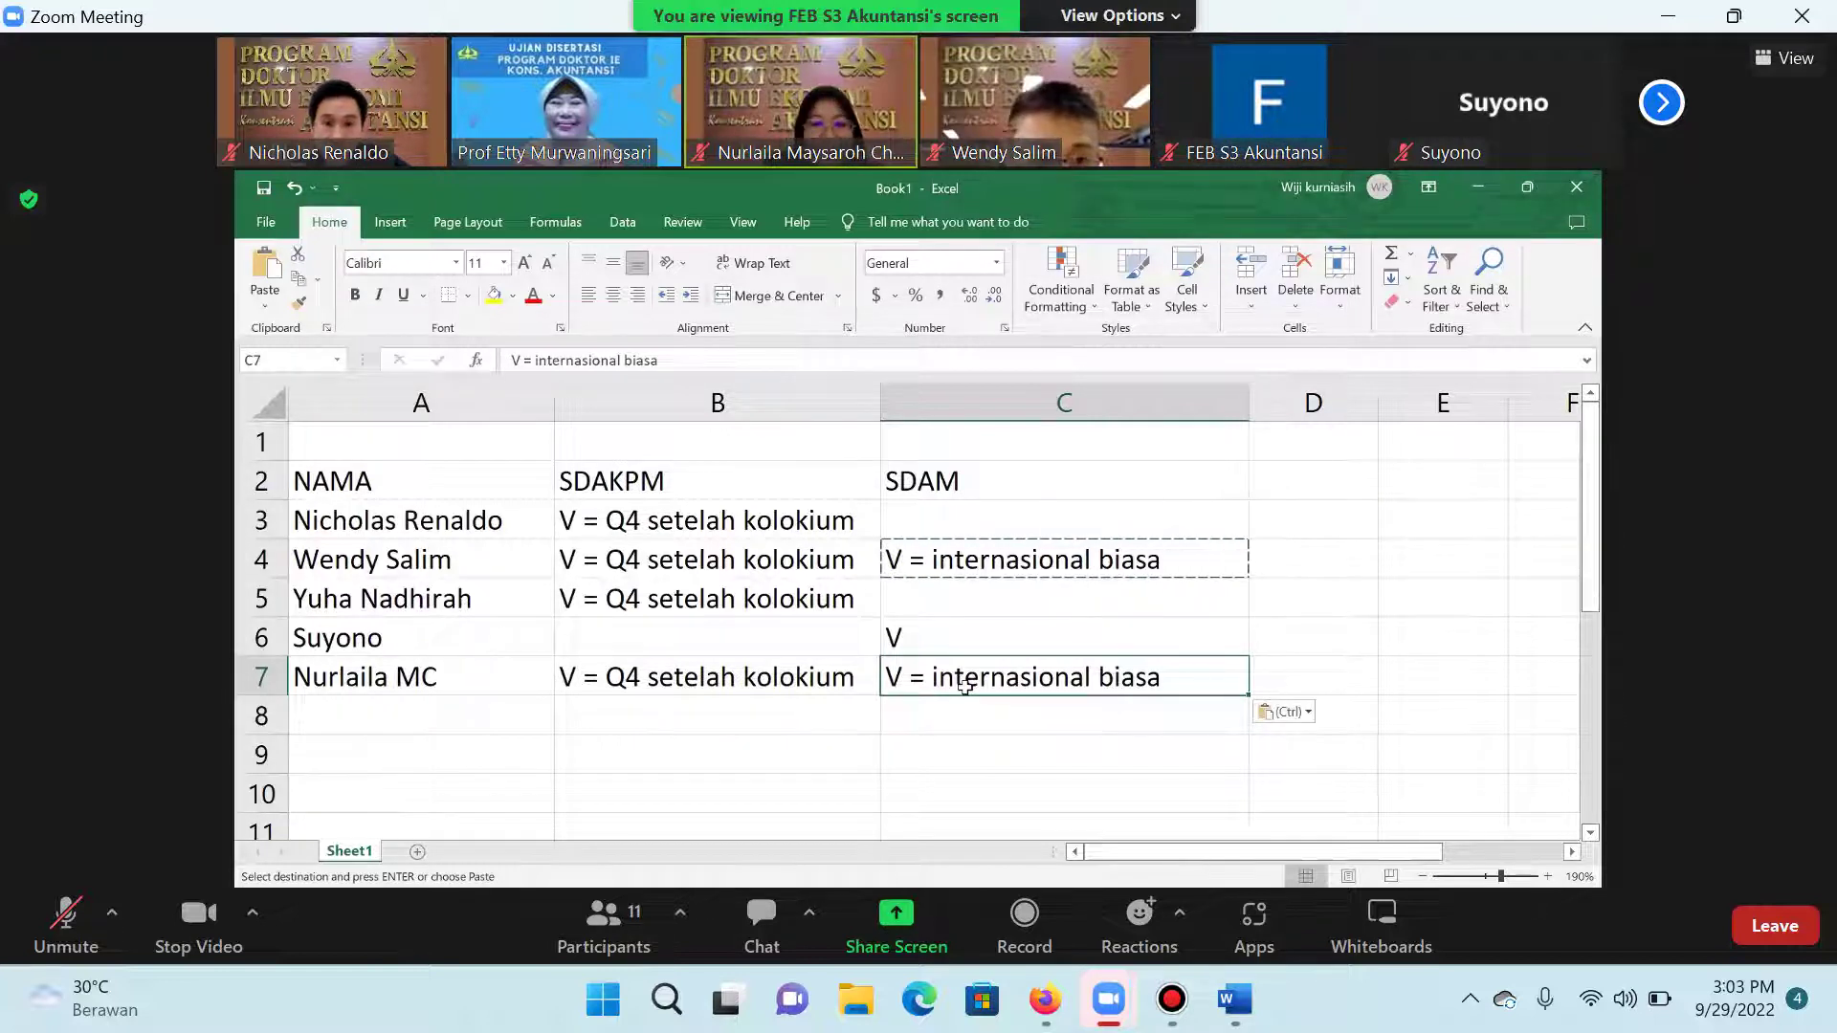
Step: Capture a screenshot of the publication target table and cancel the pending copy of C4
key(Print)
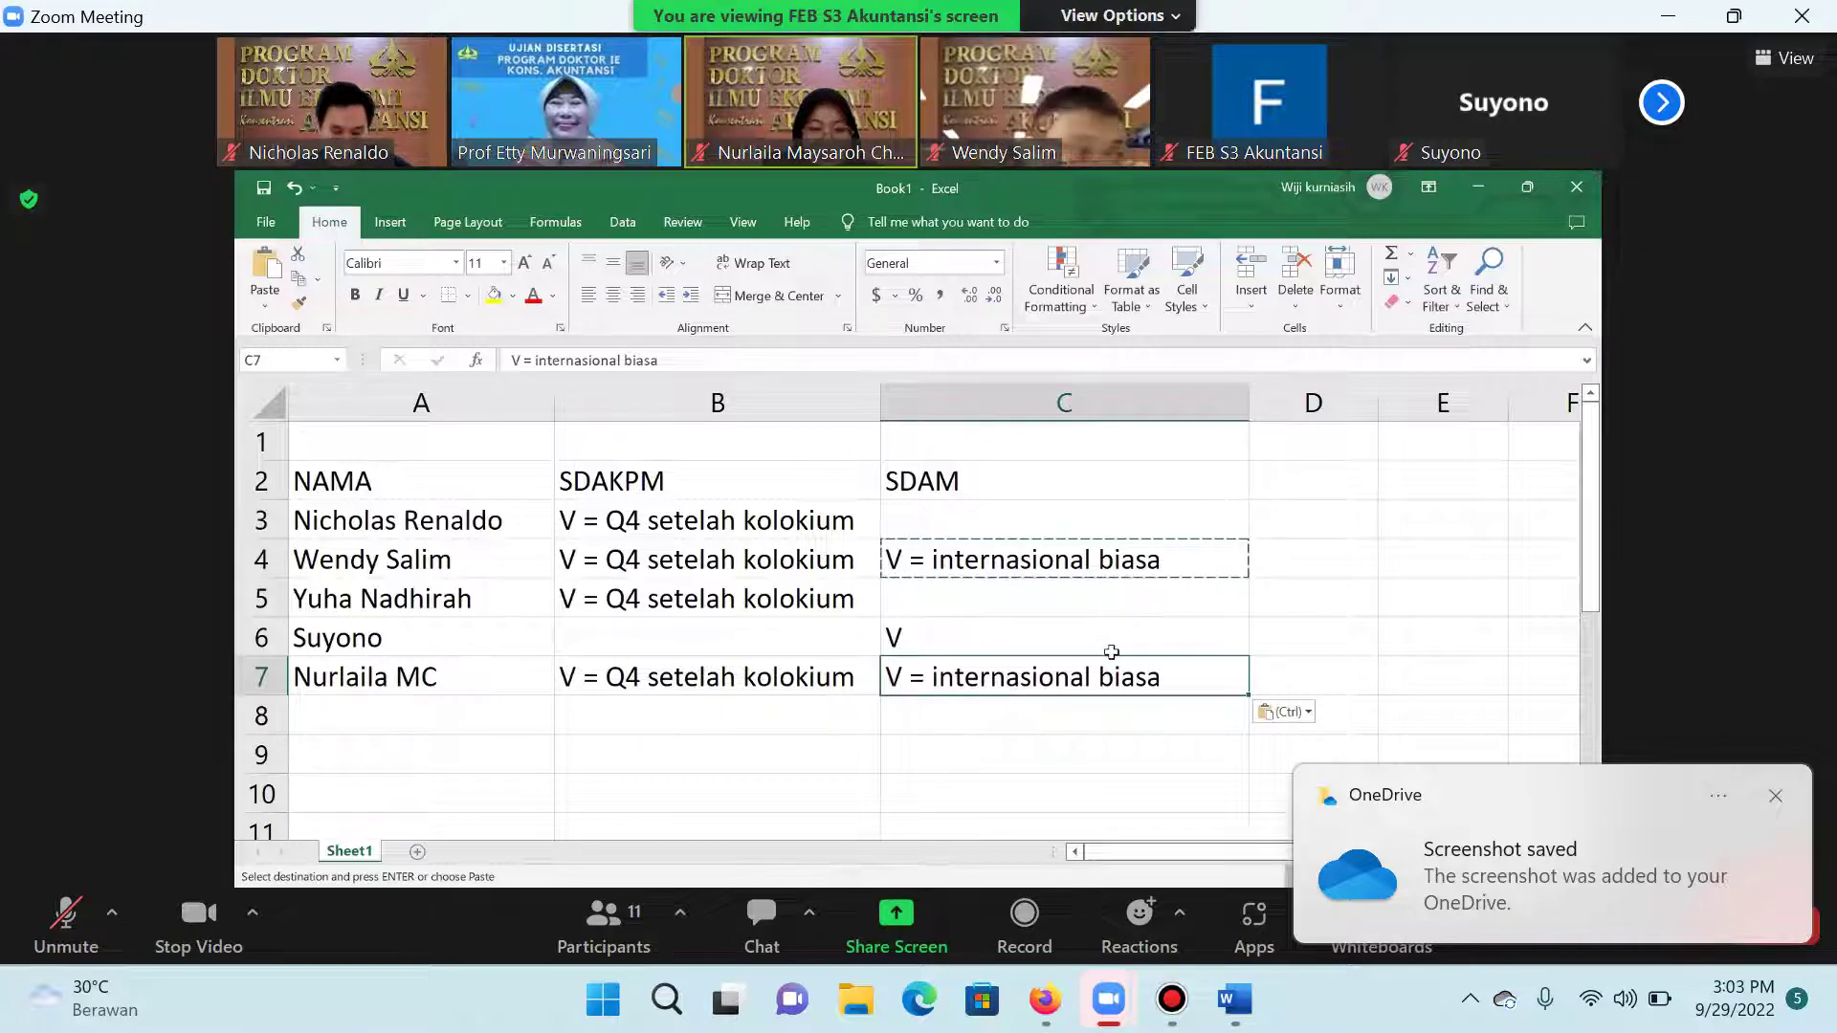
key(Escape)
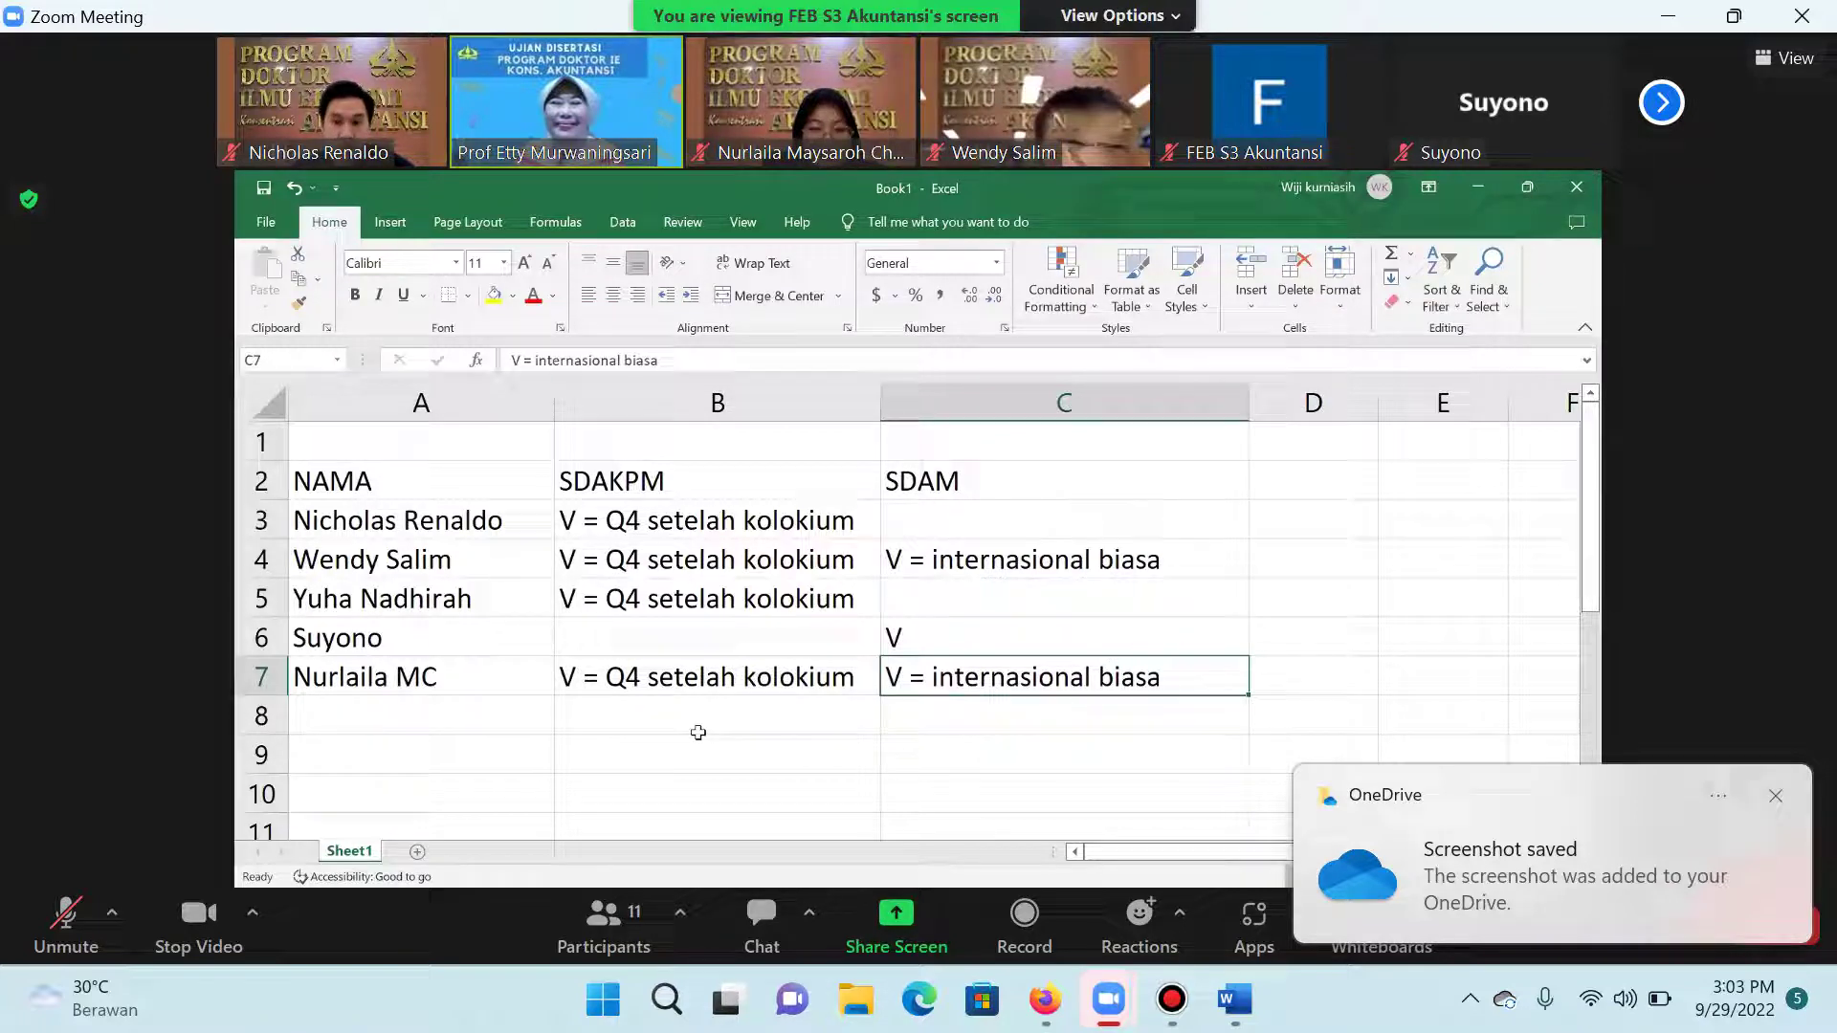
click(822, 726)
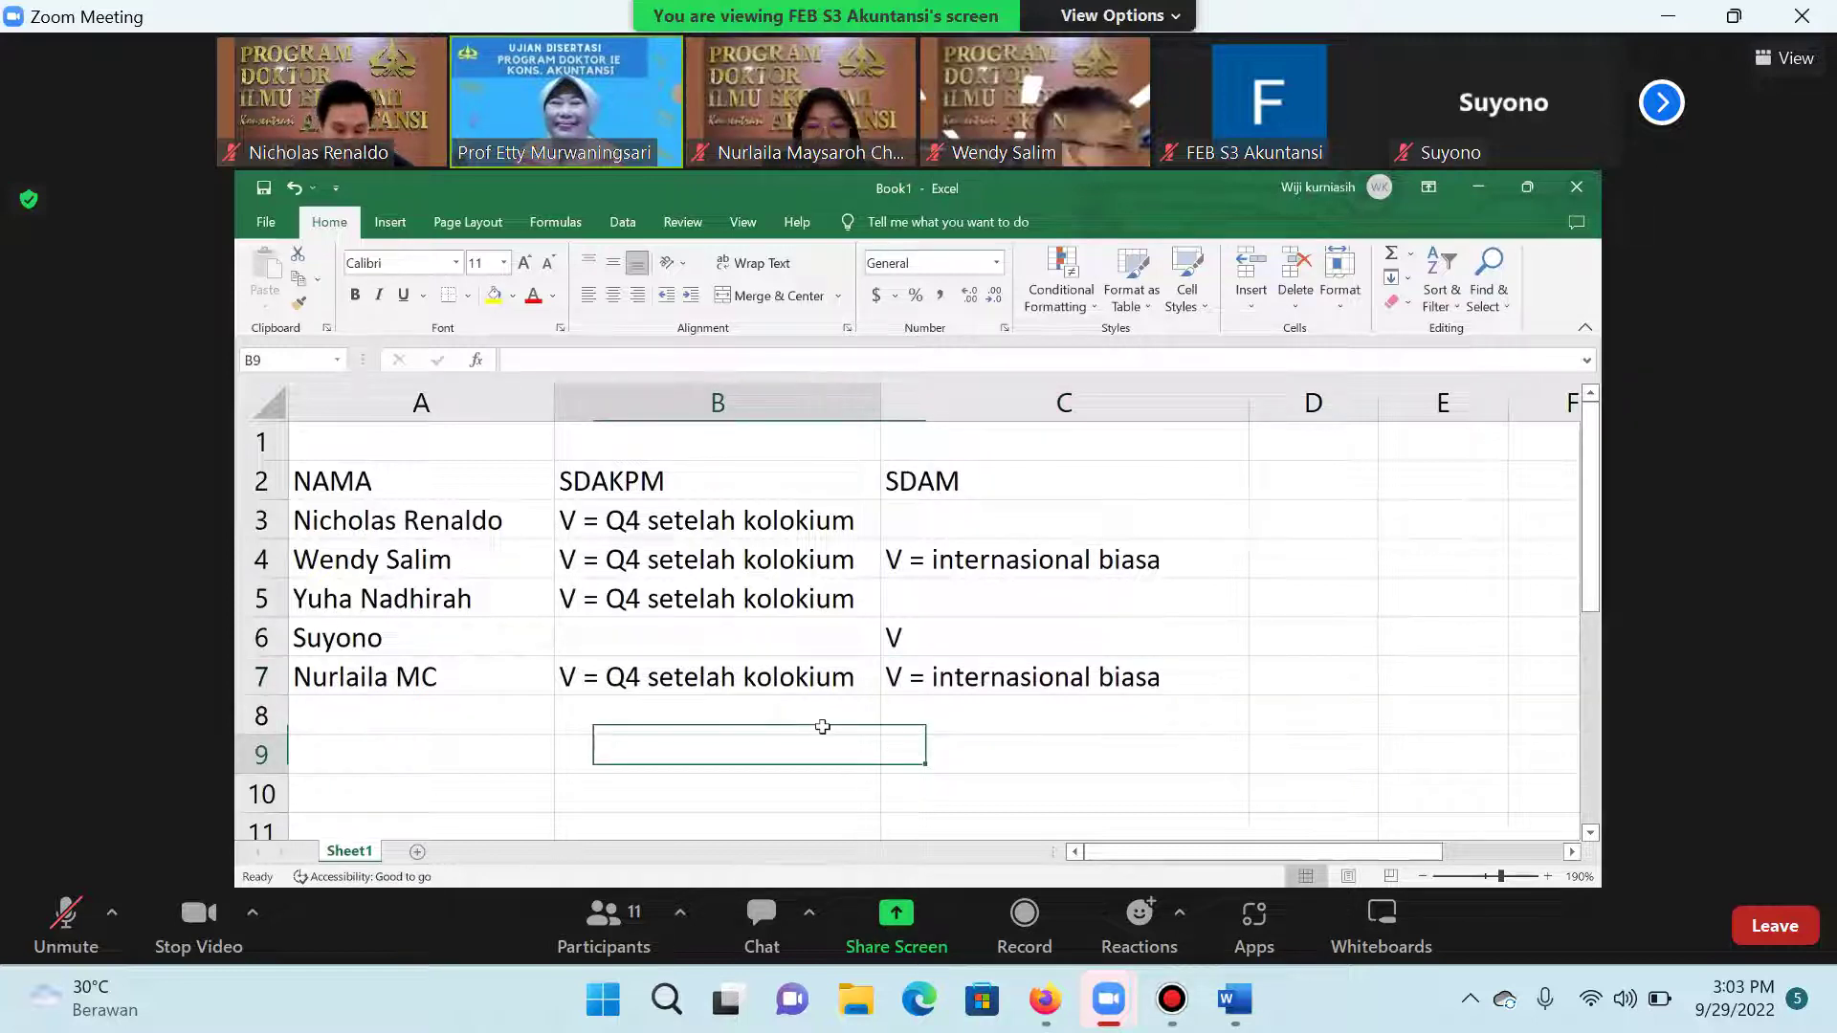
scroll(429, 471, down, 1)
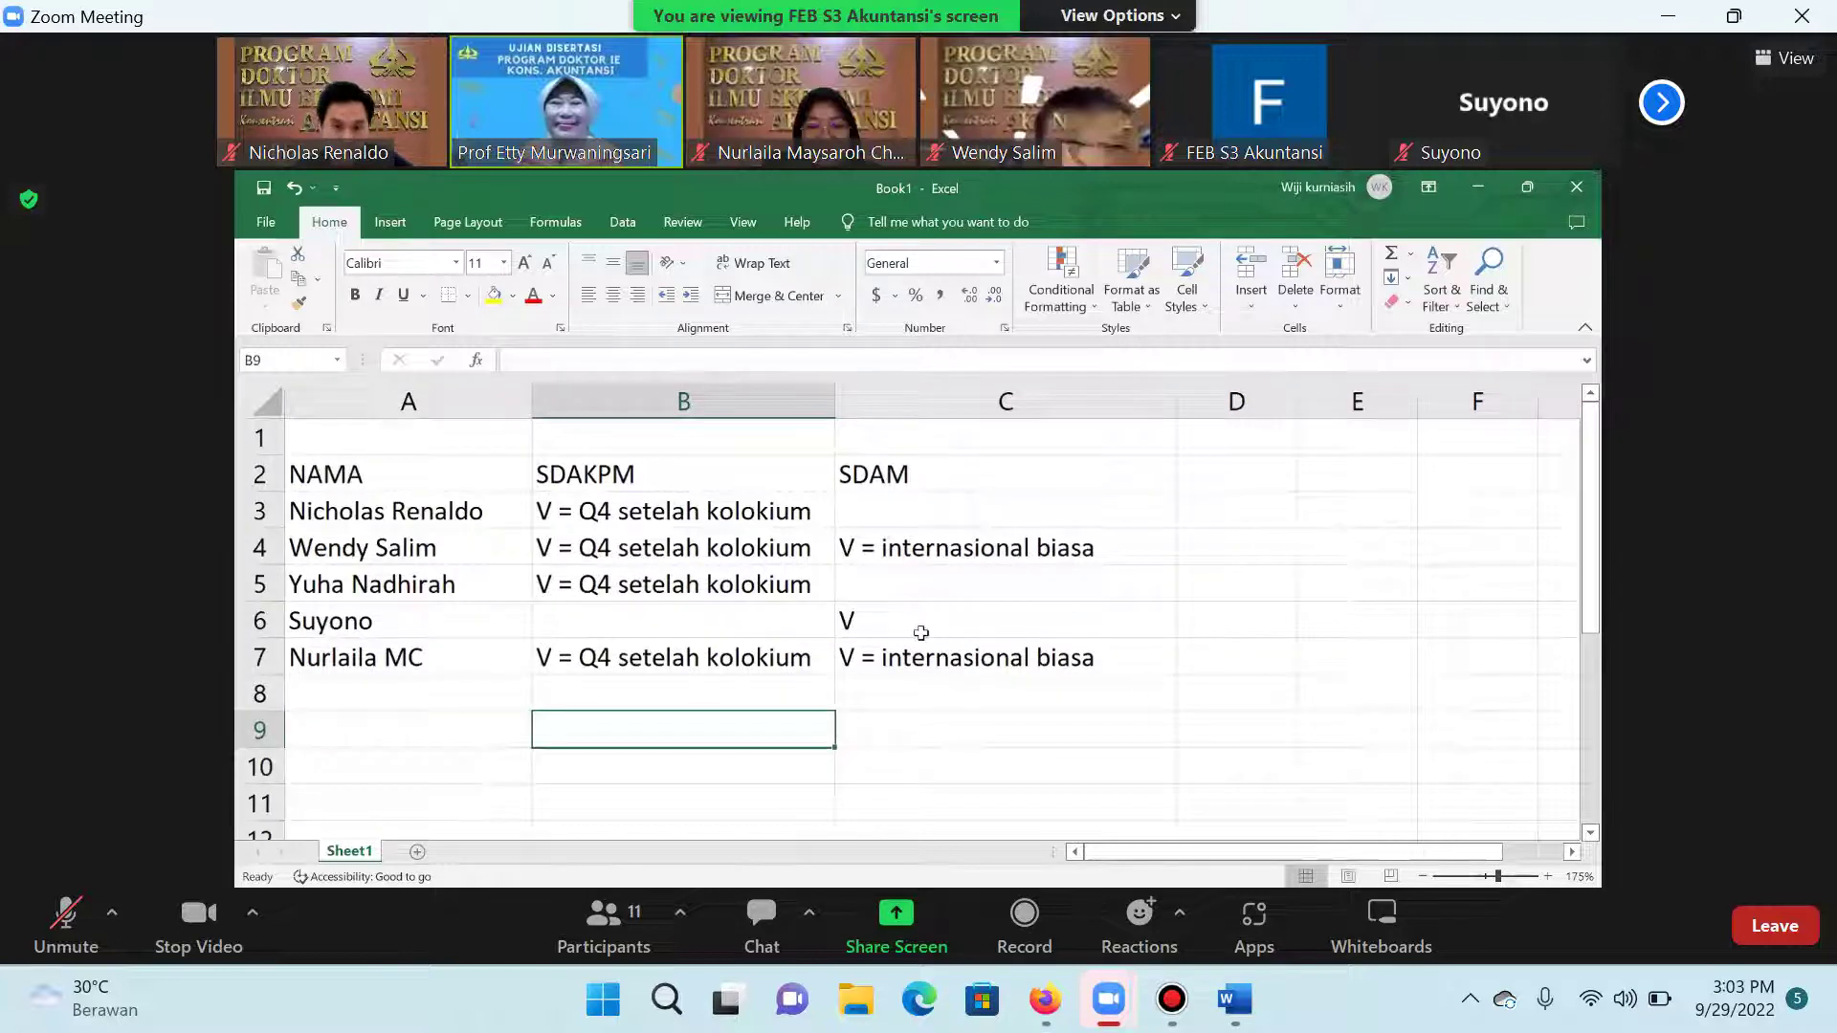
Step: Copy the SDAM entry "V = internasional biasa" from C7 into C6 for the fourth student
key(Right)
key(Up)
key(Up)
key(ctrl+c)
key(Up)
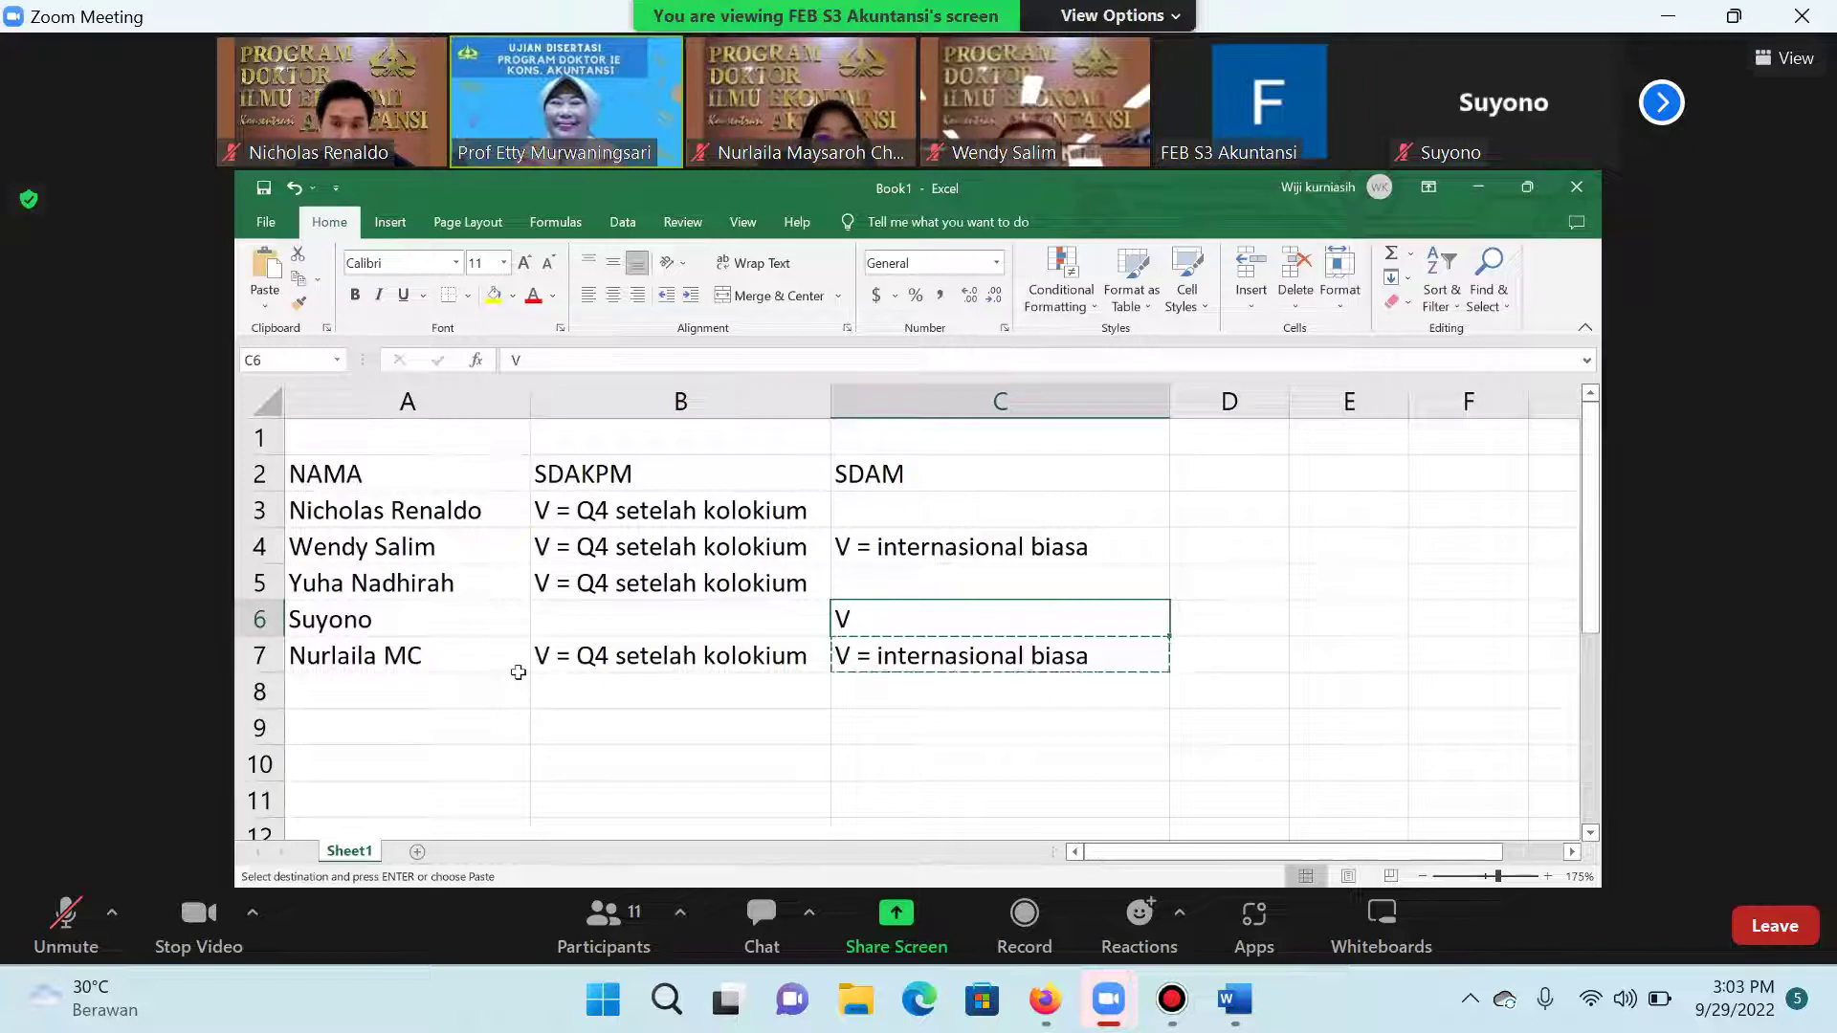
key(ctrl+v)
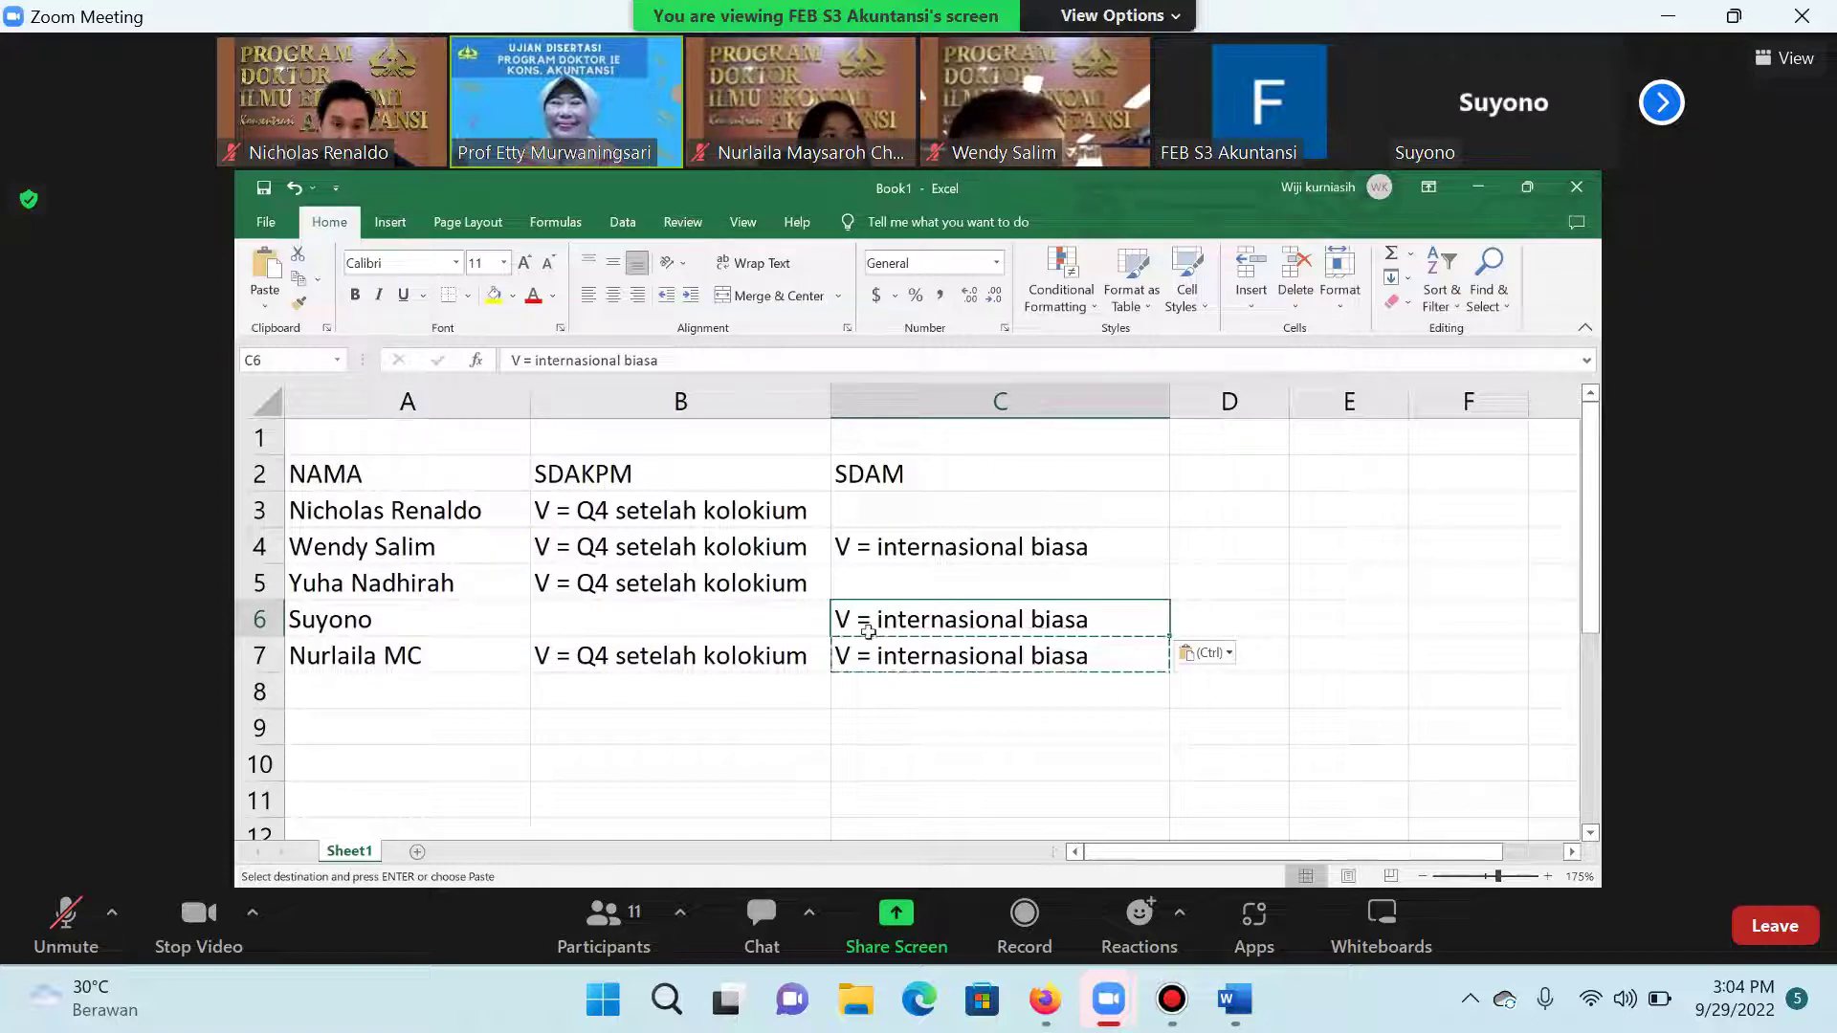
Step: Replace the fourth student's SDAM entry in C6 with a copy of "V = Q4 setelah kolokium" from B5
click(685, 578)
key(ctrl+c)
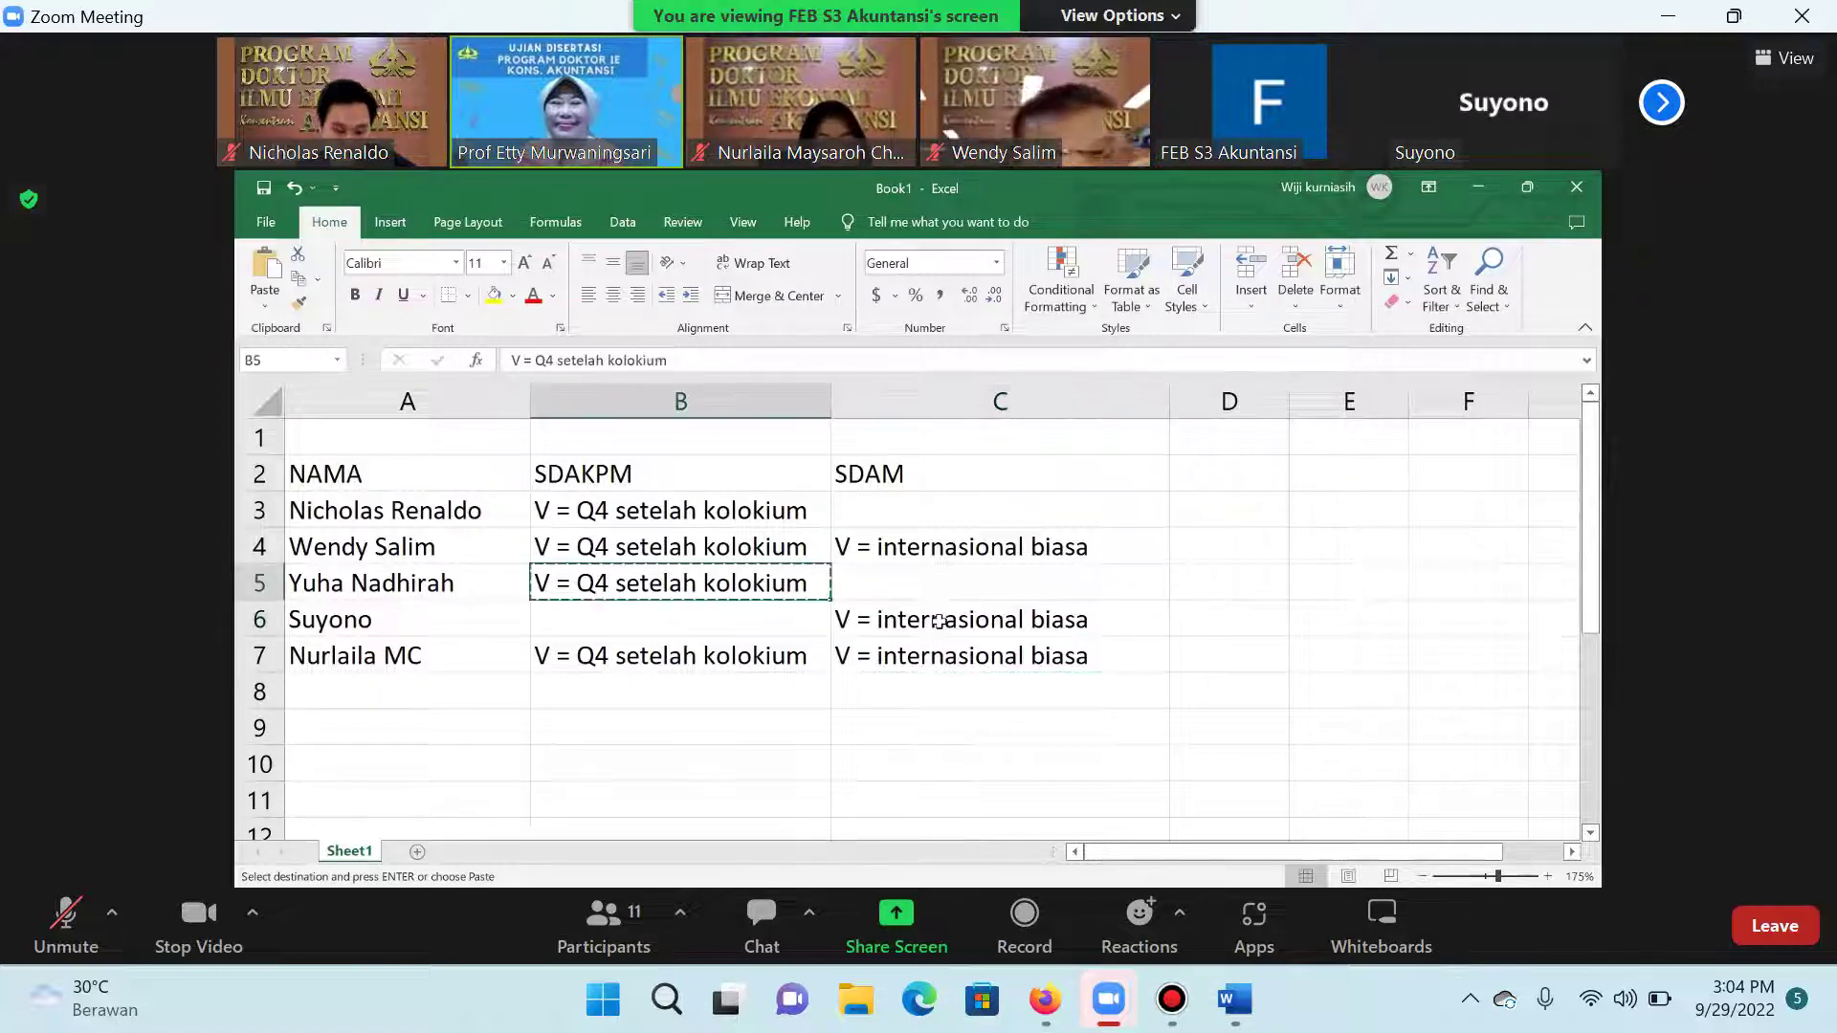
click(938, 620)
key(ctrl+v)
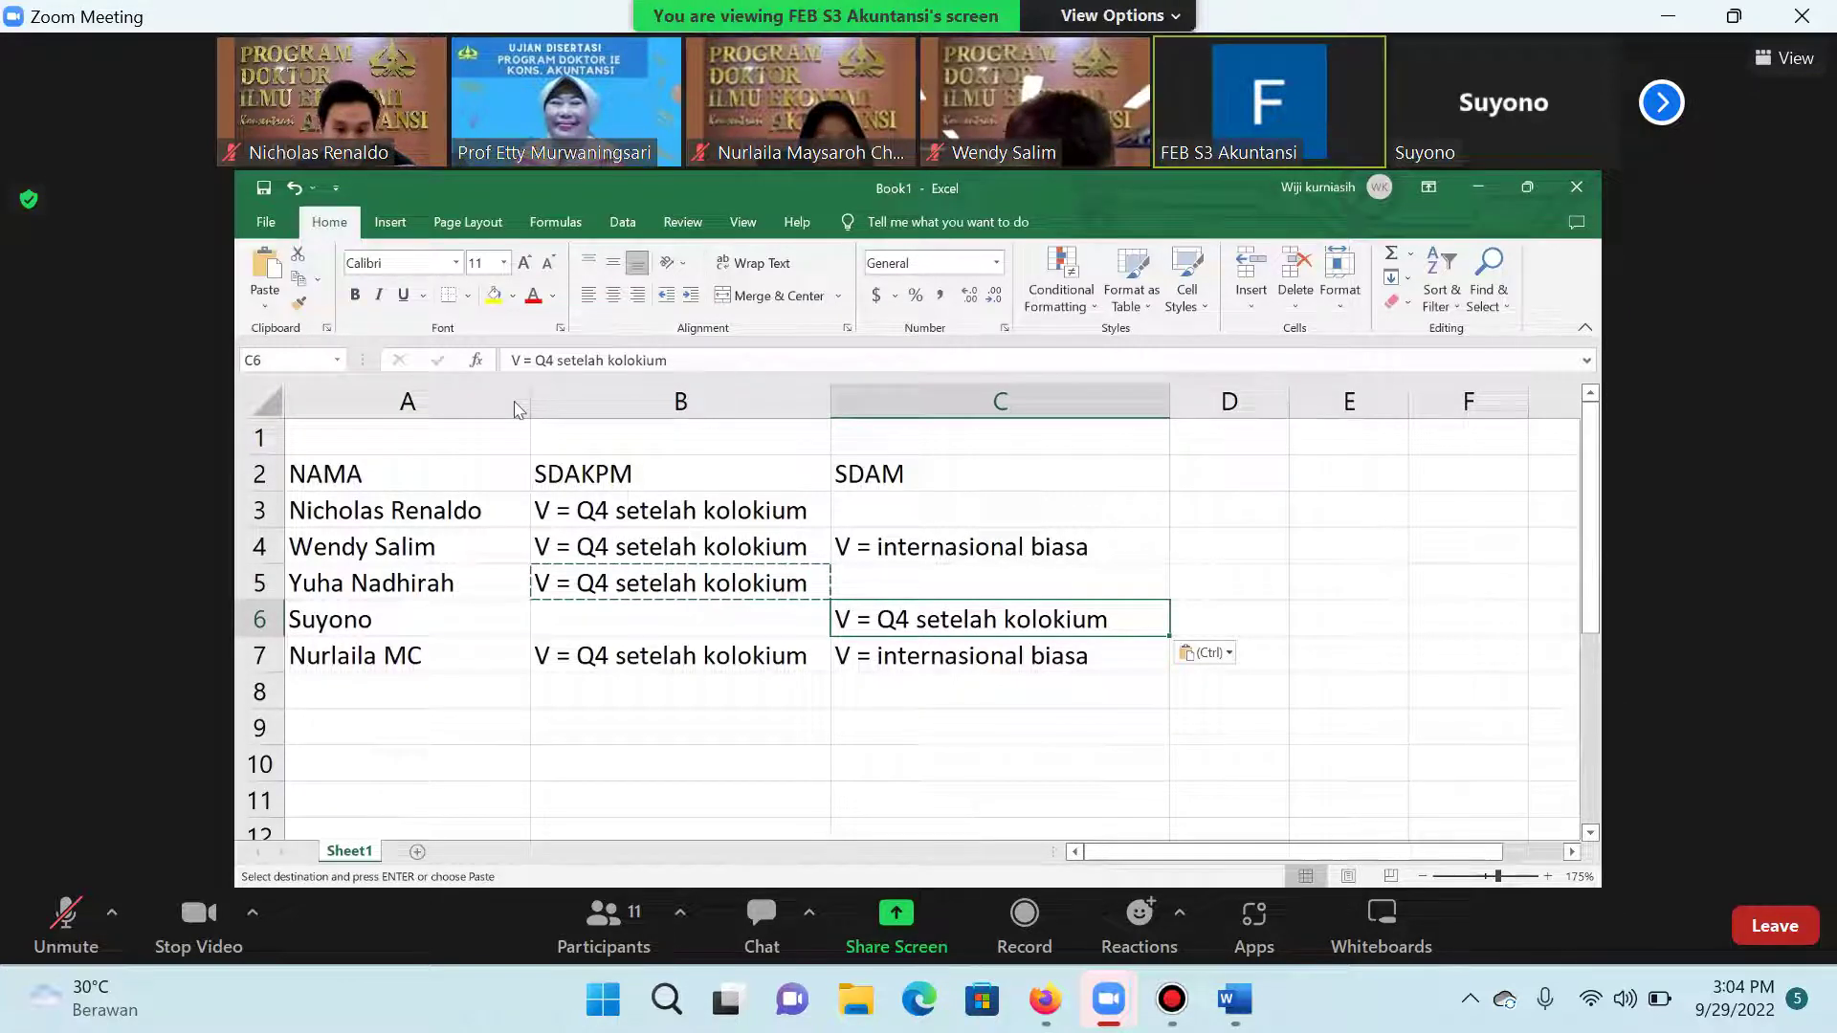
Step: Try to reword the entry in C6 by replacing "telah" in "setelah" with "belu"
click(583, 360)
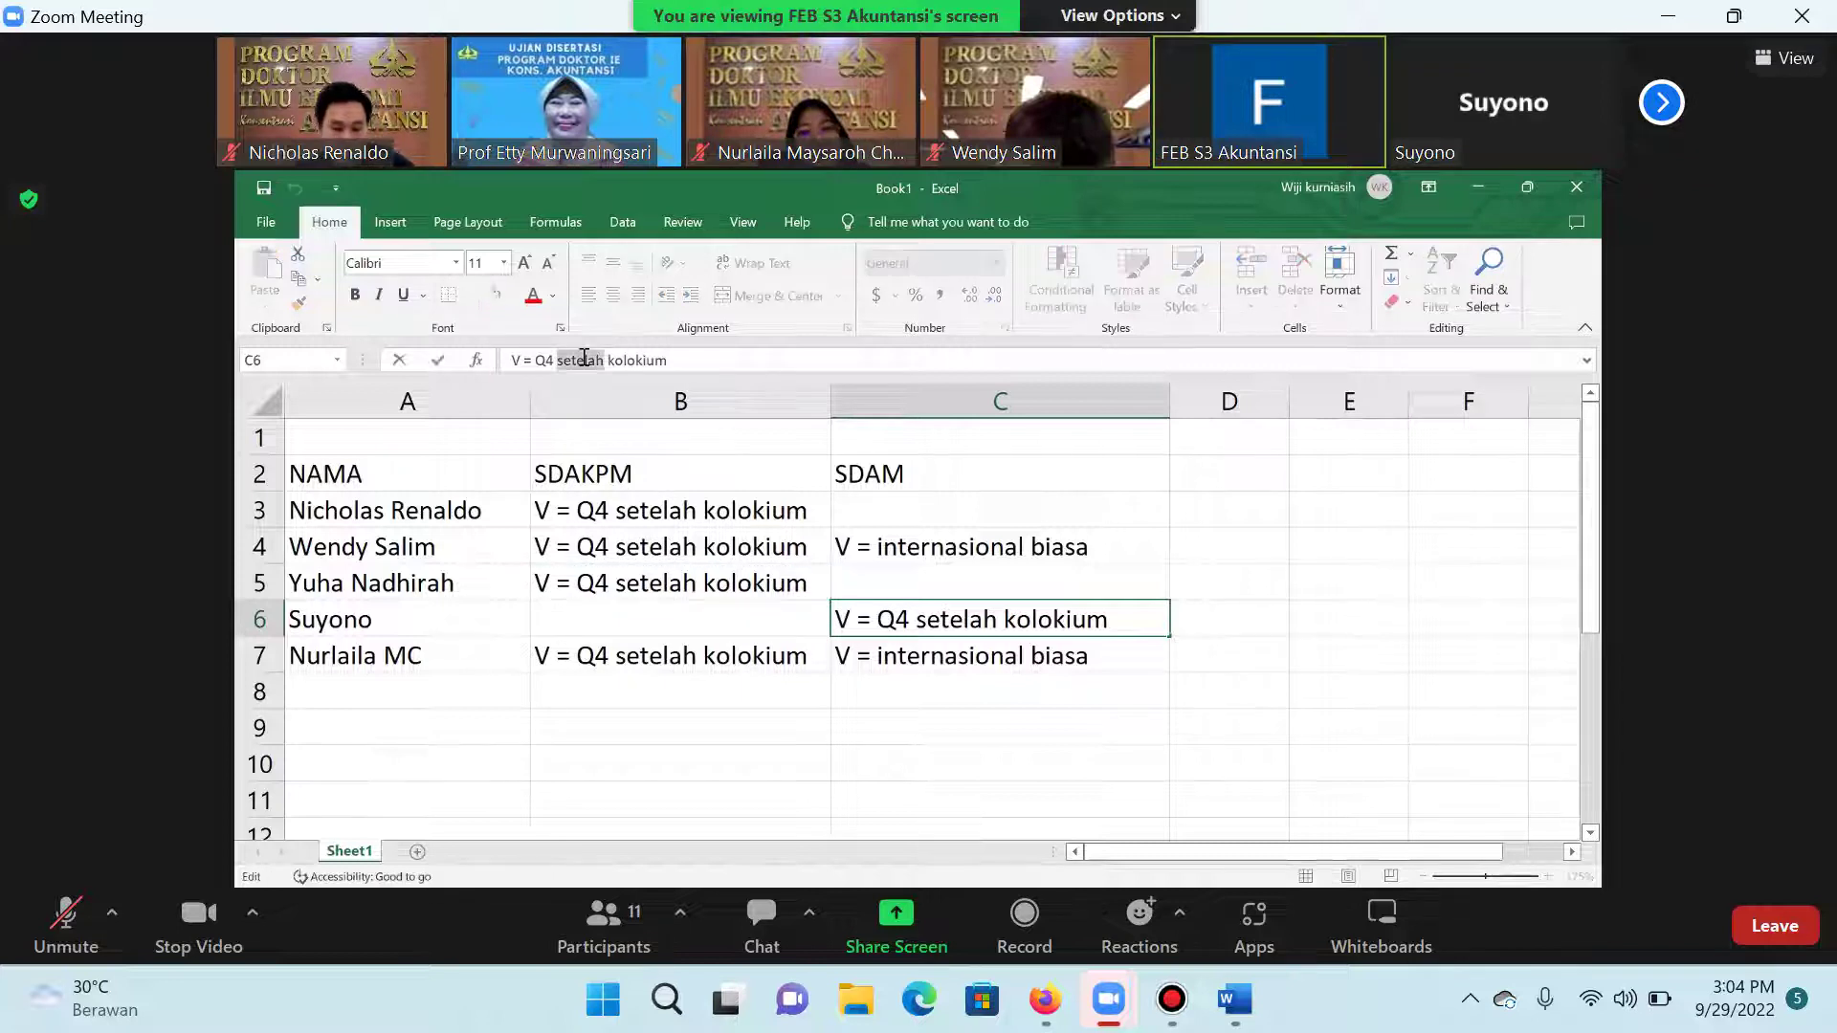
key(BackSpace)
key(BackSpace)
key(BackSpace)
key(BackSpace)
key(BackSpace)
text(belu)
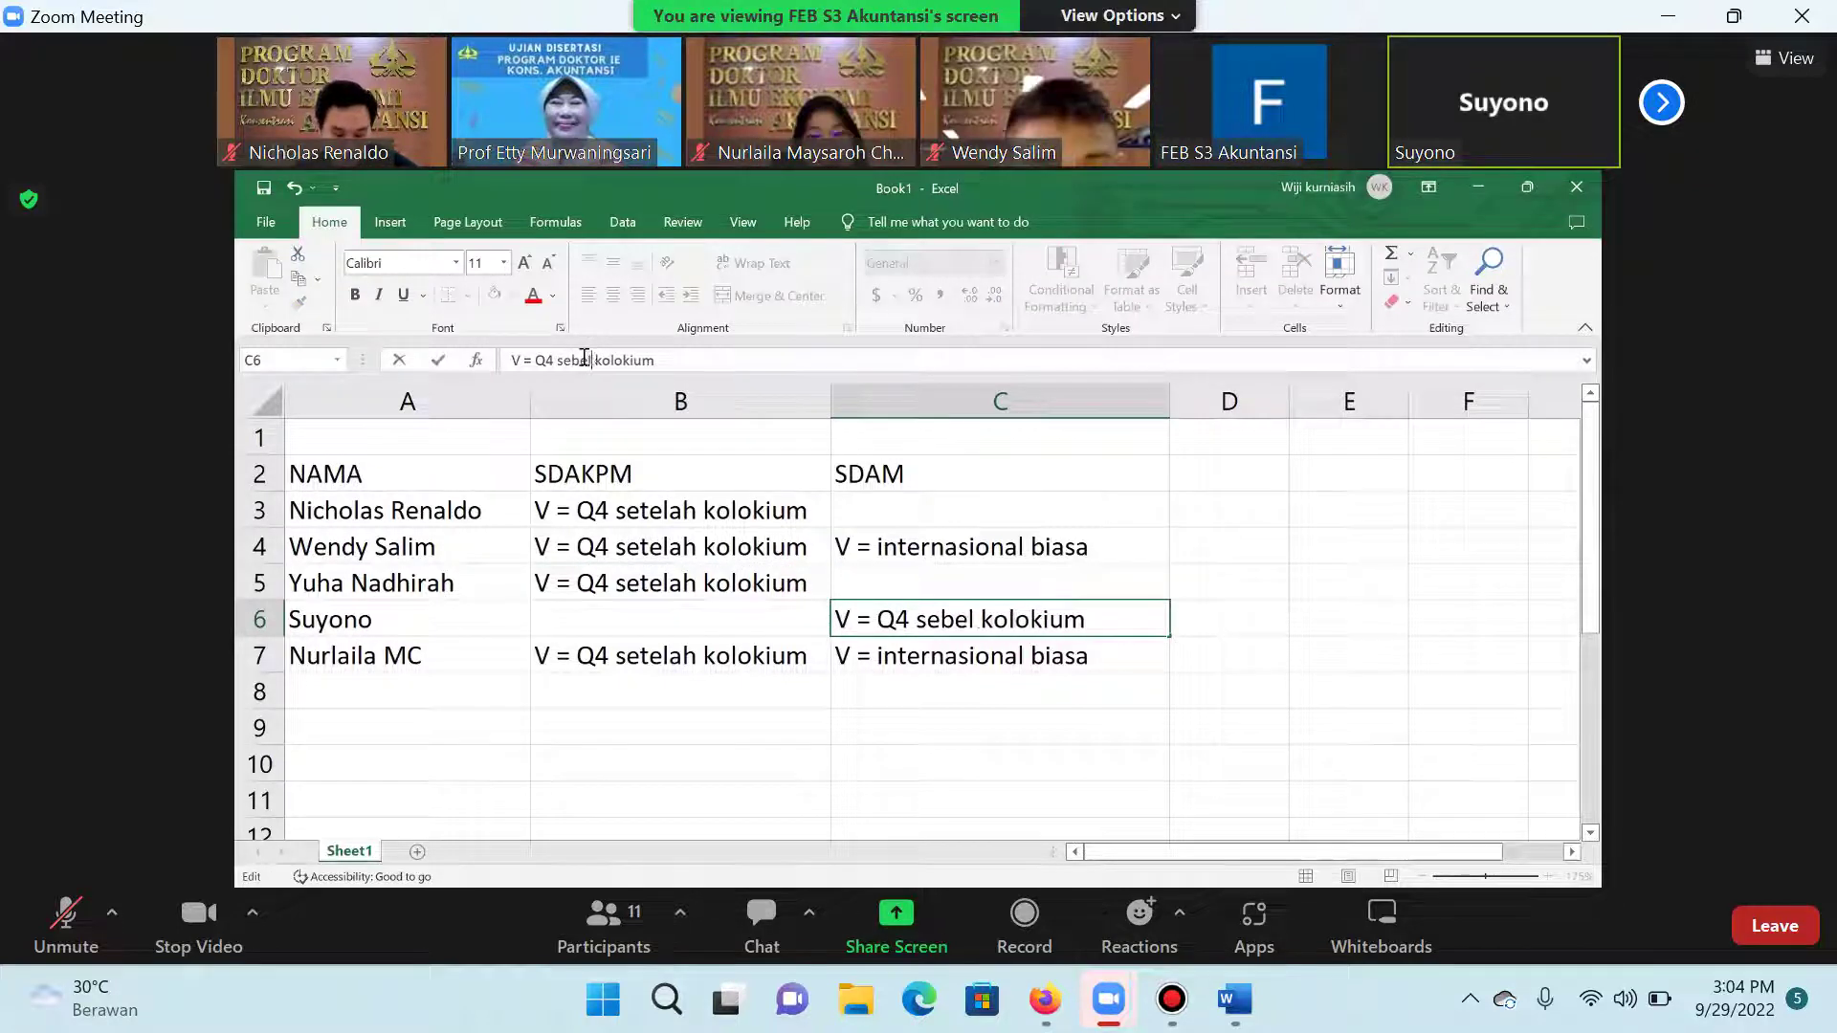
Step: Restore the wording "setelah" in C6 so the entry reads "V = Q4 setelah kolokium"
key(BackSpace)
key(BackSpace)
key(BackSpace)
key(BackSpace)
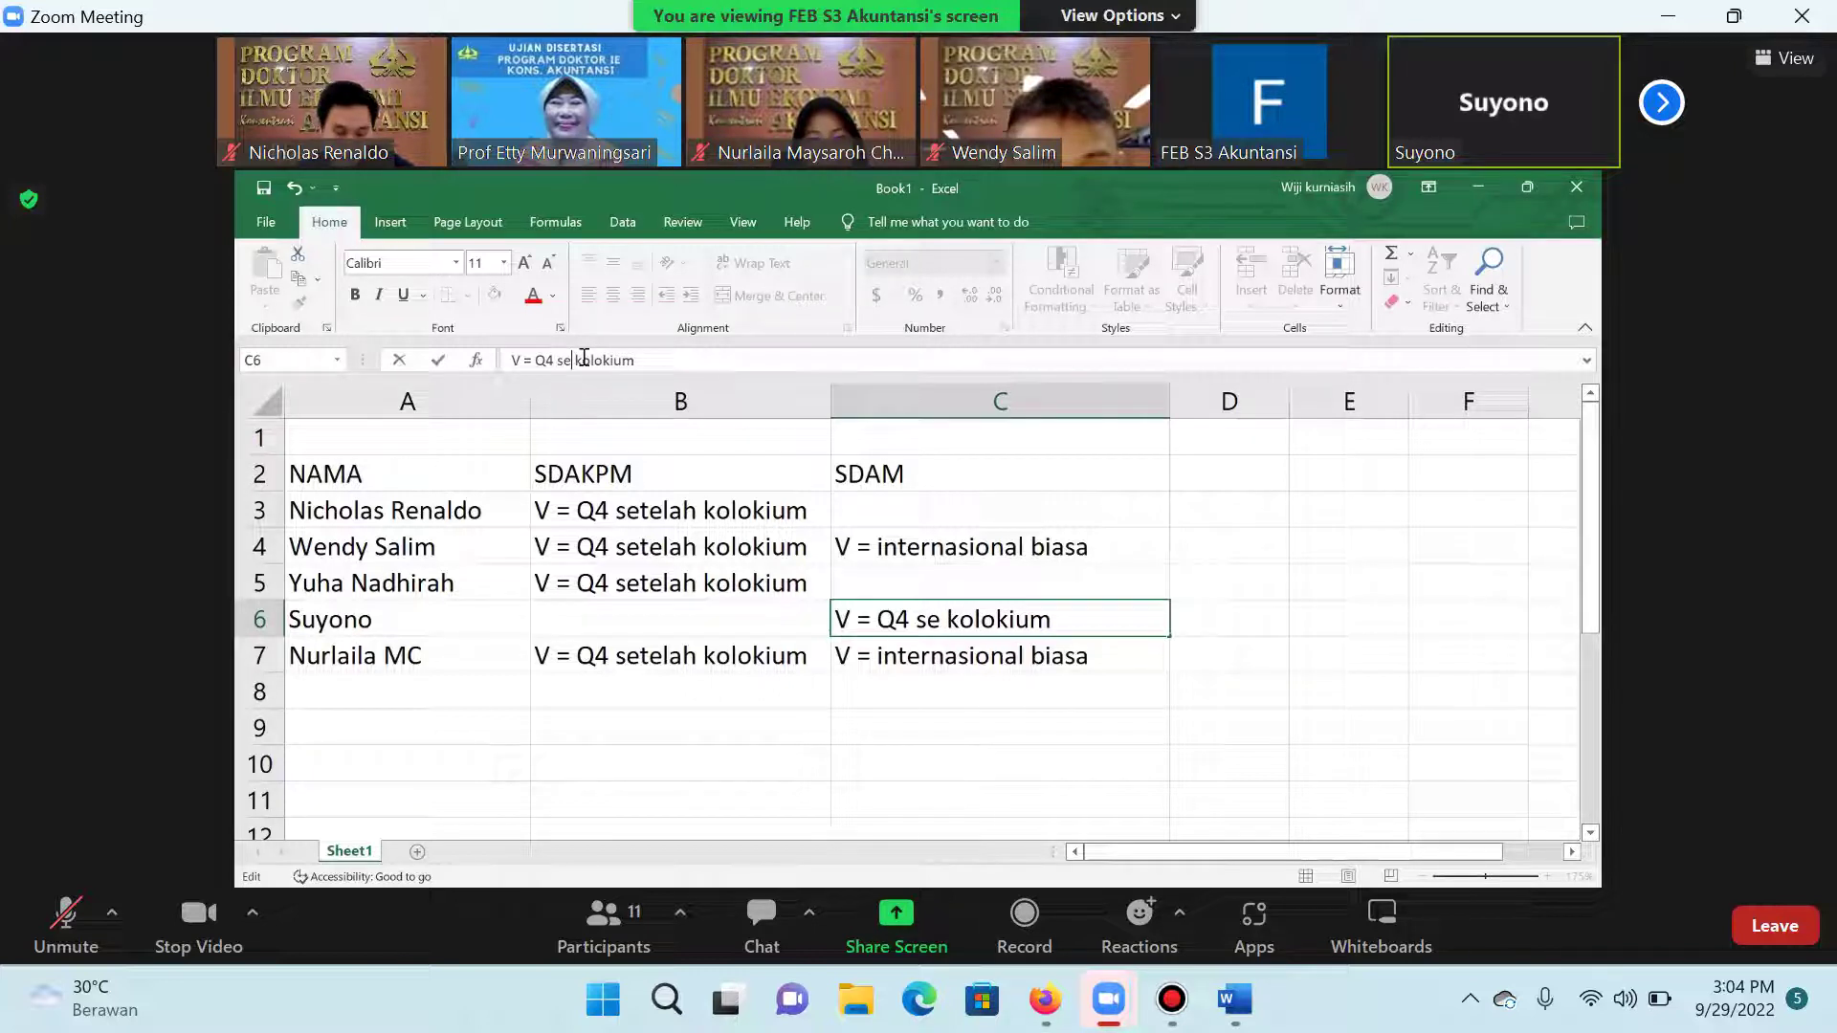
text(te)
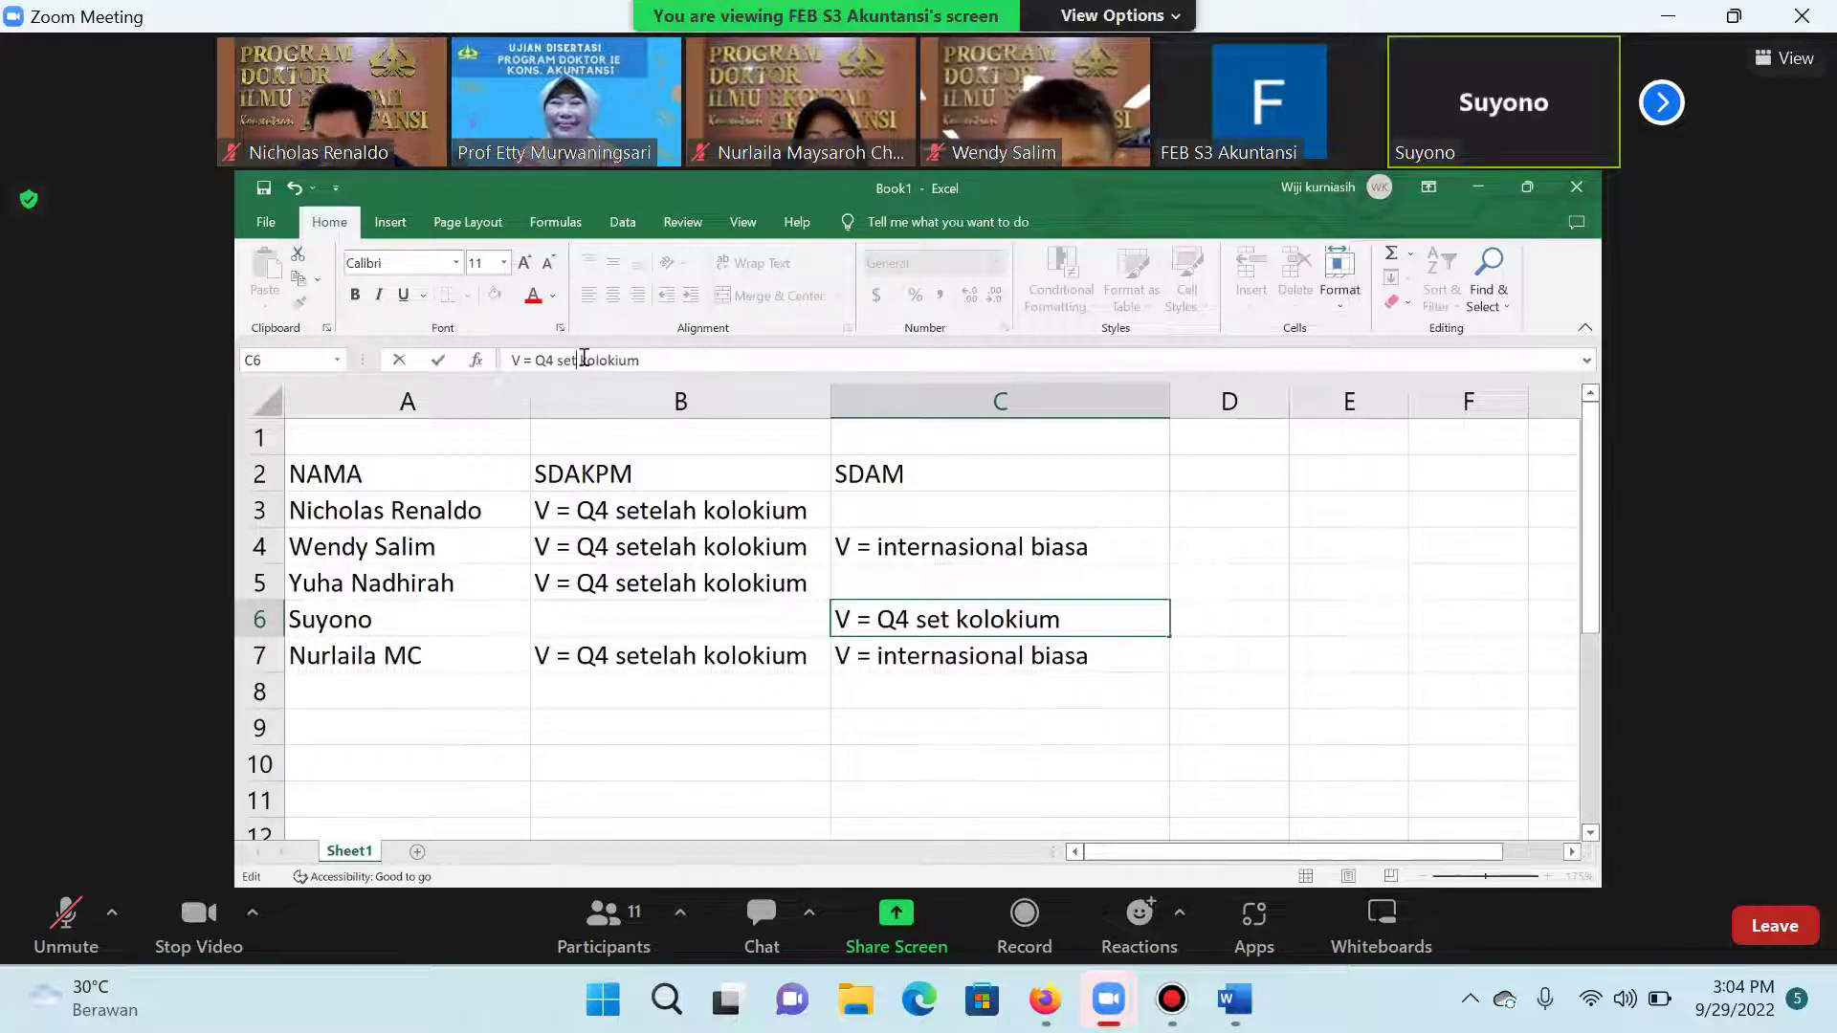
text(lah)
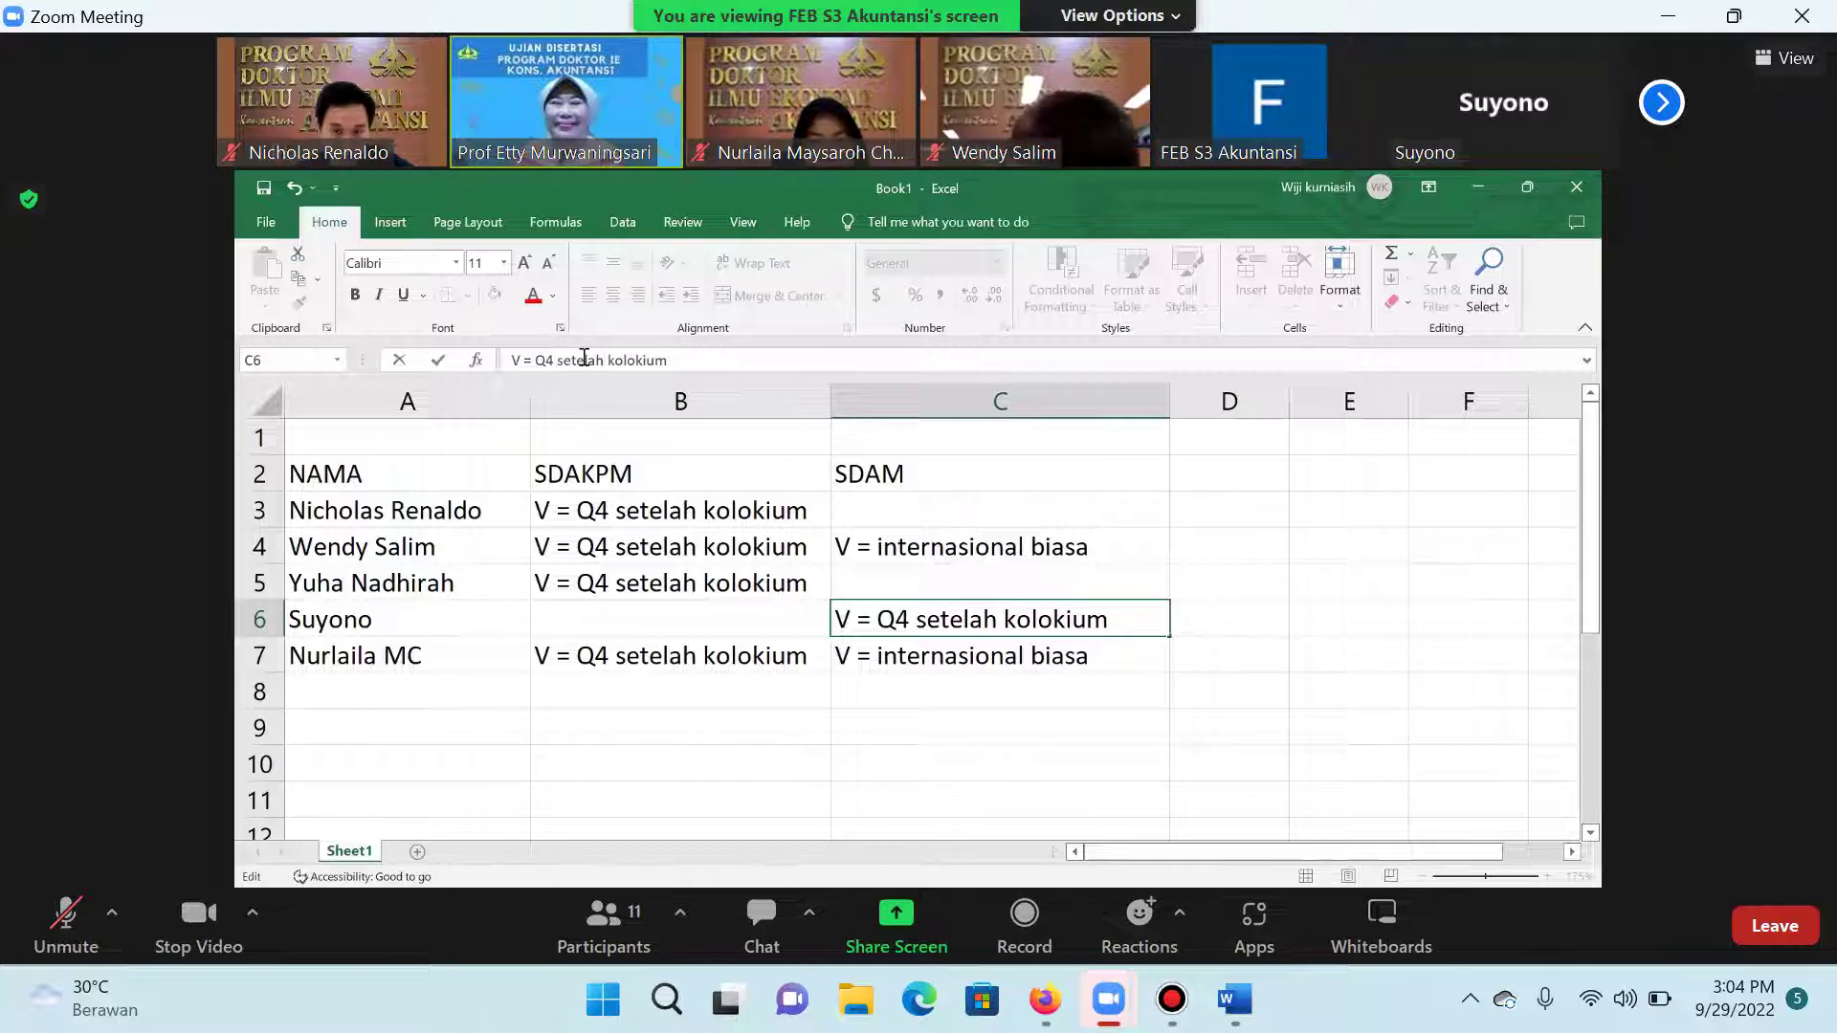
Step: Remove "telah" from the word "setelah" in the fourth student's SDAM entry in C6
key(BackSpace)
key(BackSpace)
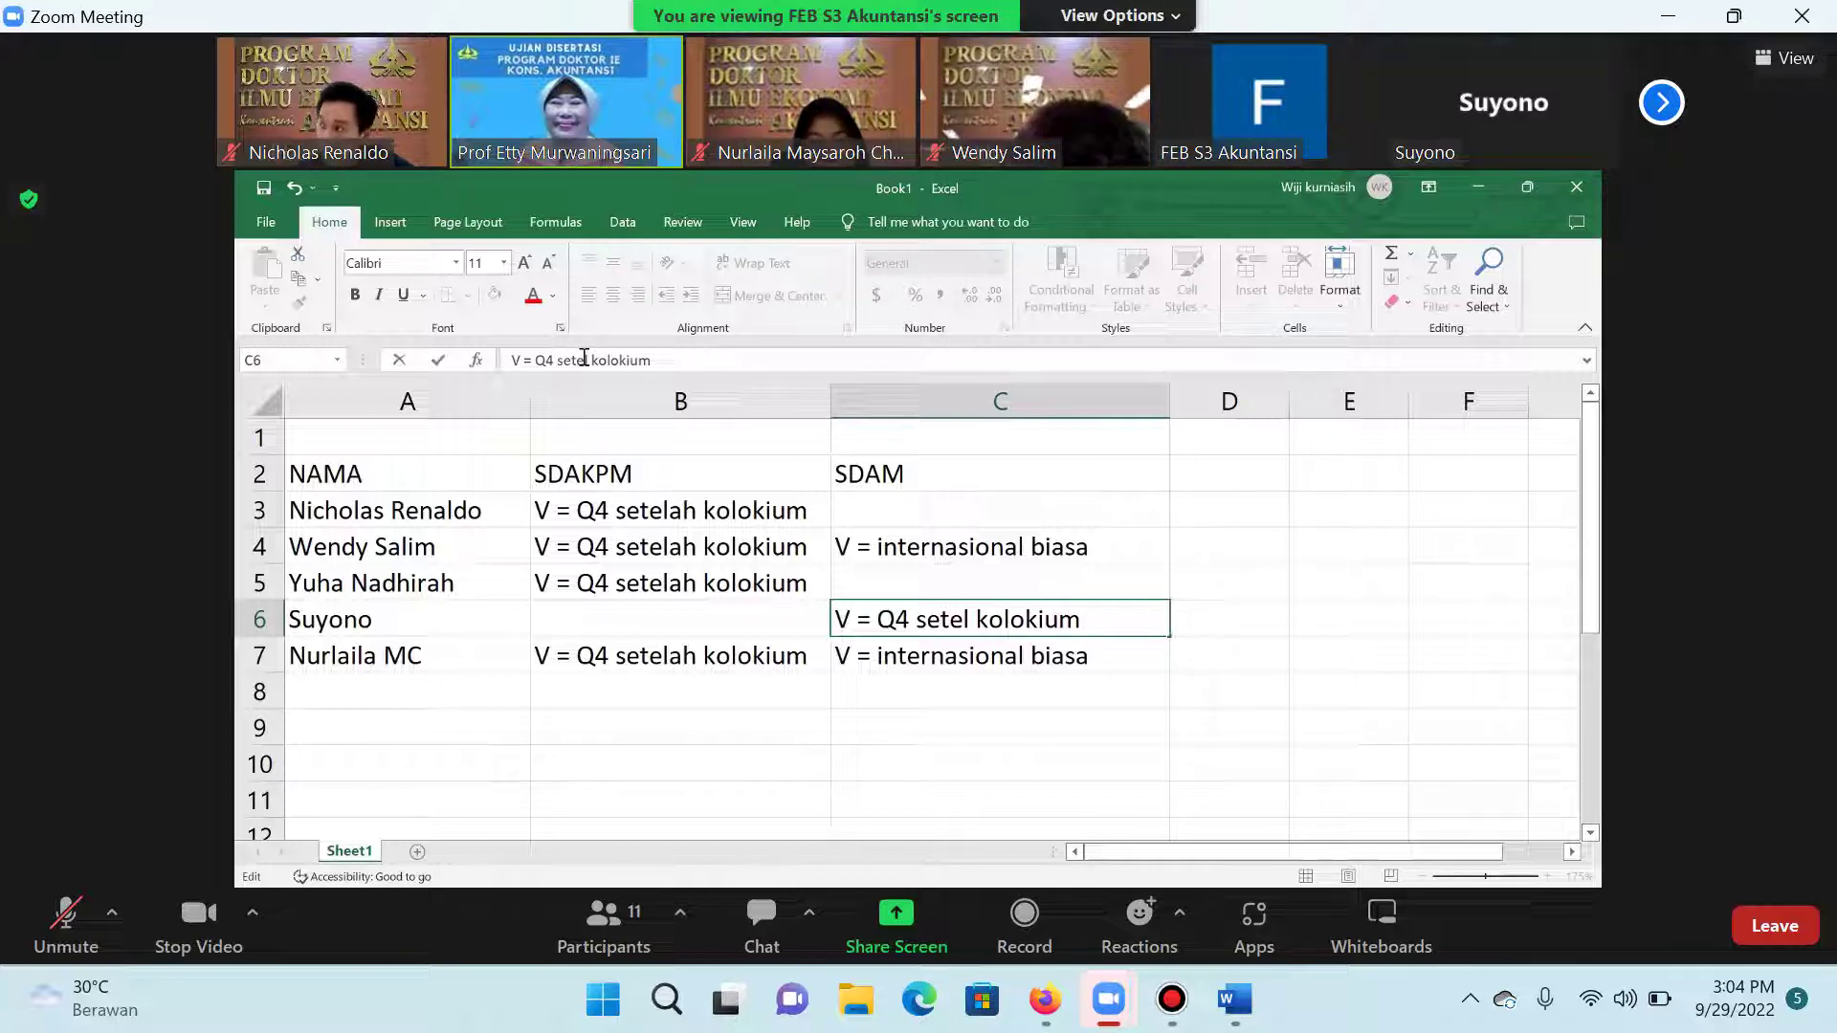
key(BackSpace)
key(BackSpace)
key(BackSpace)
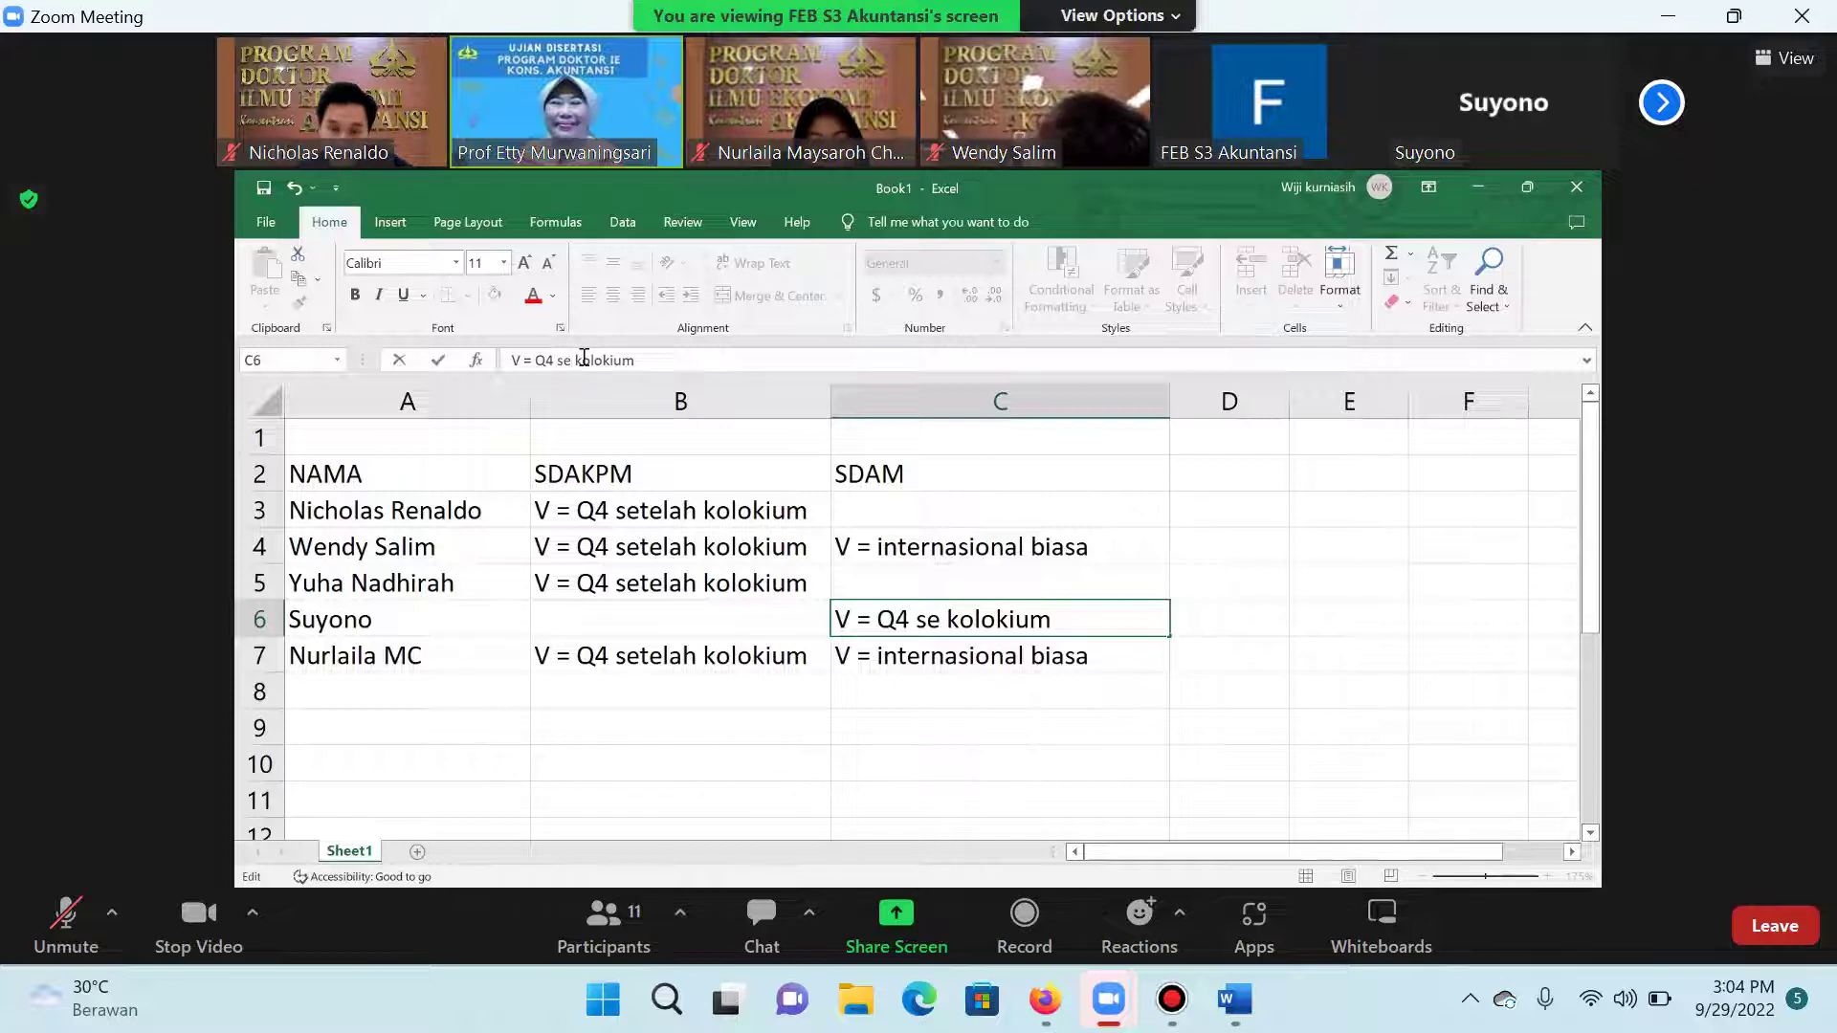